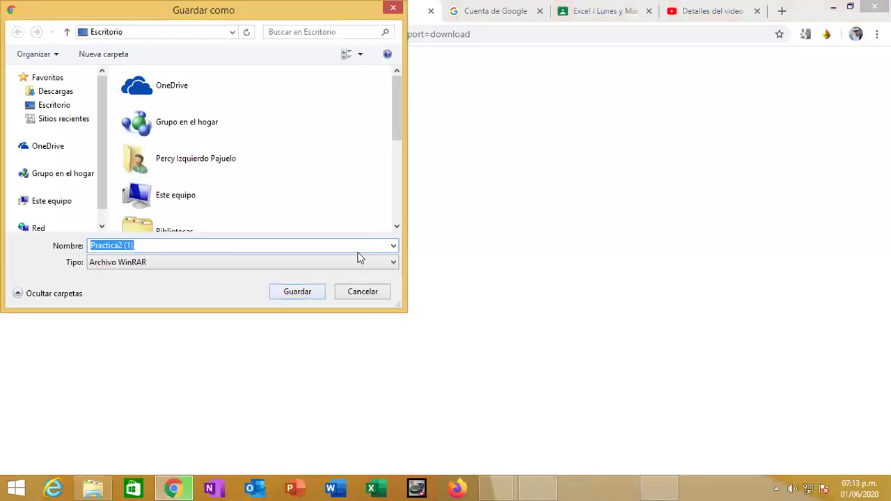
Save the Practica2 (1) archive to the desktop and show the downloaded file in its folder
key("Return")
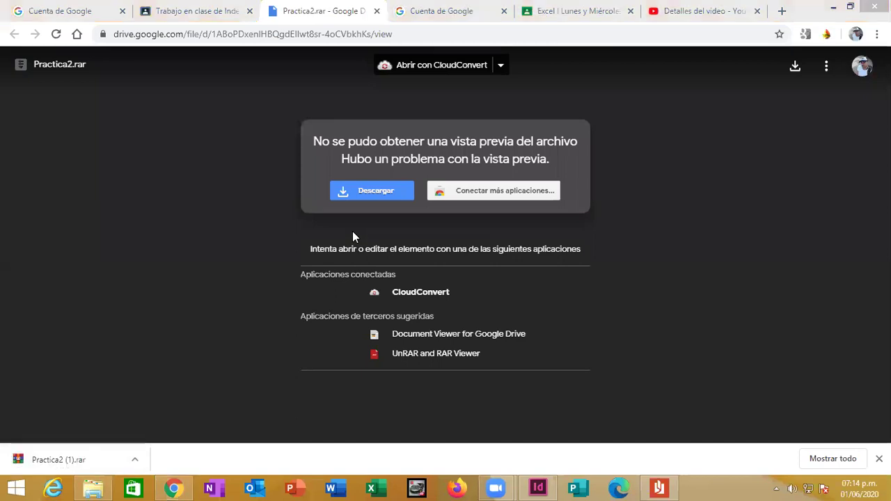
left_click(134, 459)
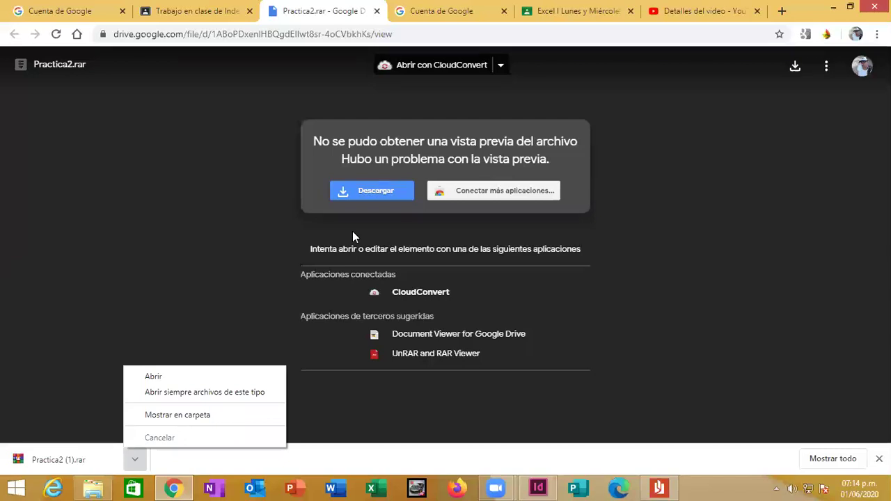
left_click(178, 415)
Extract the Practica2 (1) archive directly into the desktop folder
right_click(354, 232)
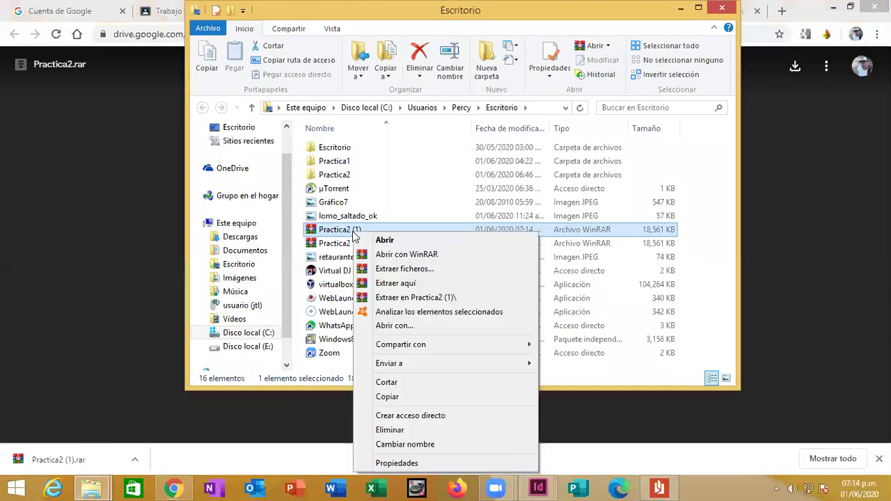
left_click(395, 284)
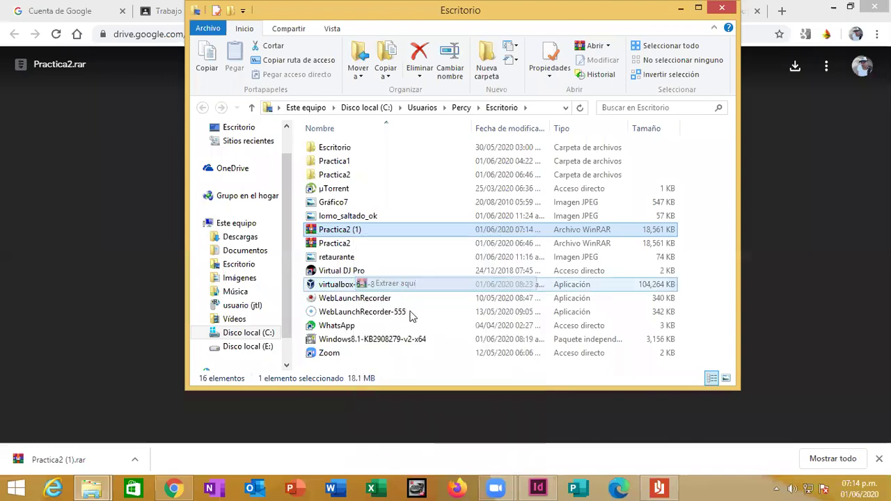
left_click(411, 310)
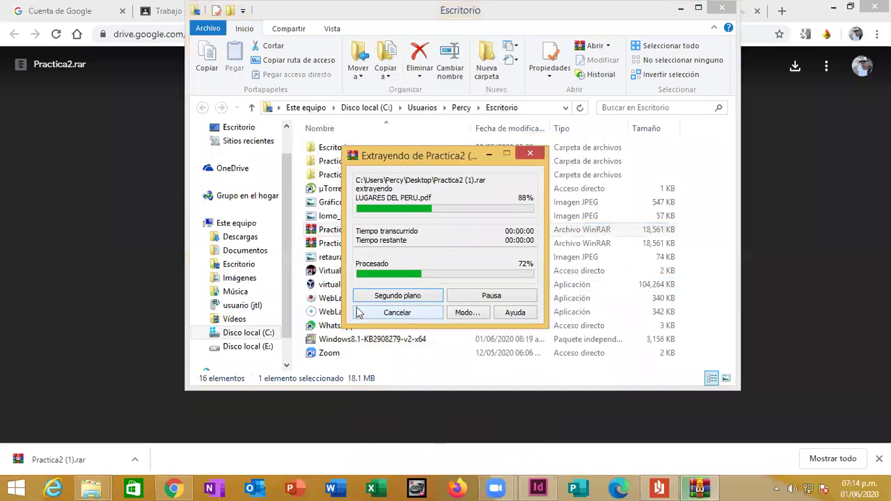
left_click(330, 325)
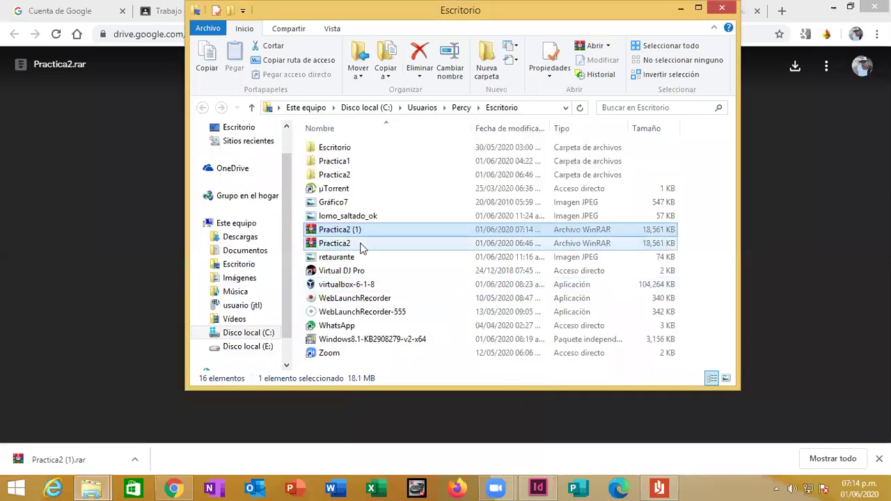
Extract the Practica2 archive on the desktop, replacing all of the existing files
right_click(362, 245)
left_click(465, 255)
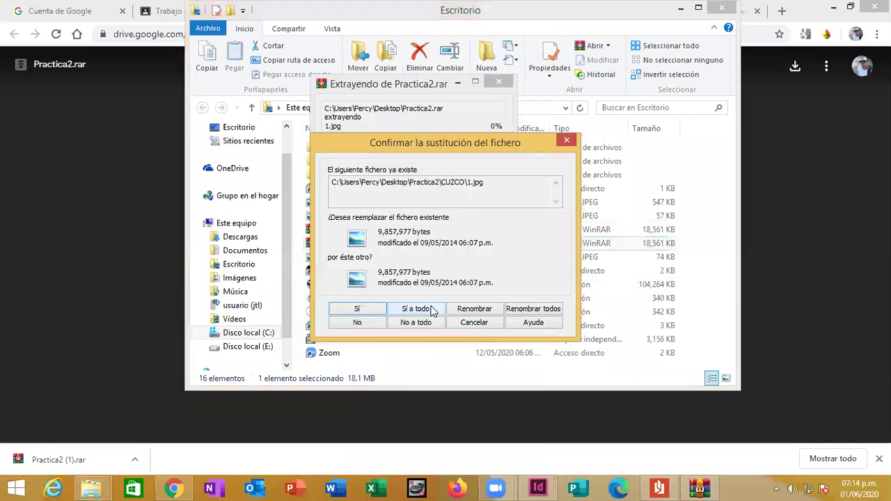
left_click(431, 311)
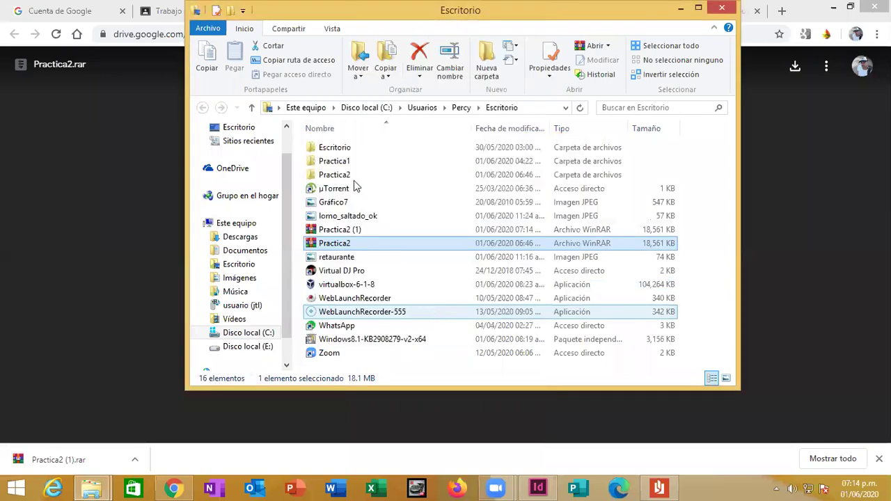
Open the extracted Practica2 folder and look through its CUZCO, MANCORA and NAZCA subfolders
double_click(334, 174)
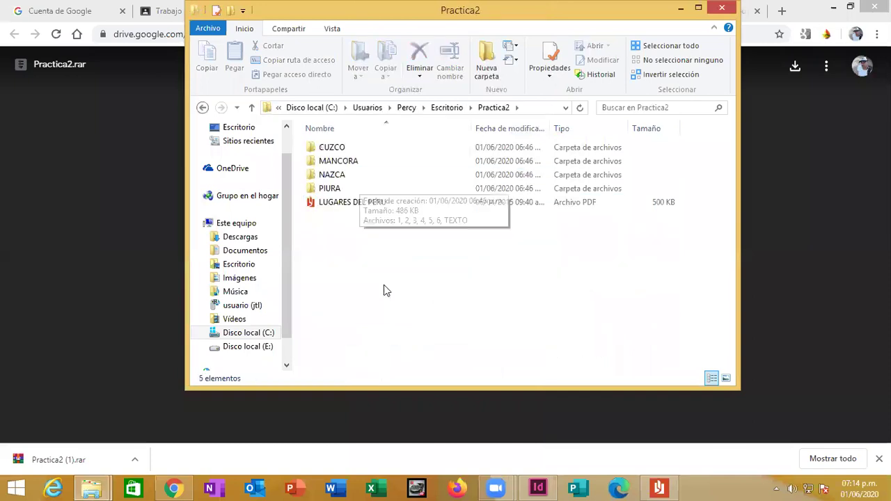
left_click(354, 149)
key("Return")
key("BackSpace")
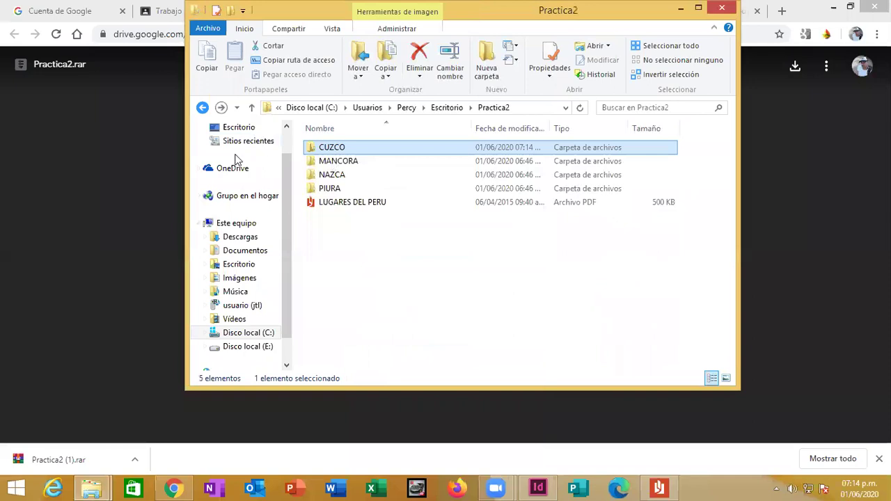
key("Down")
key("Return")
key("BackSpace")
key("Down")
key("Return")
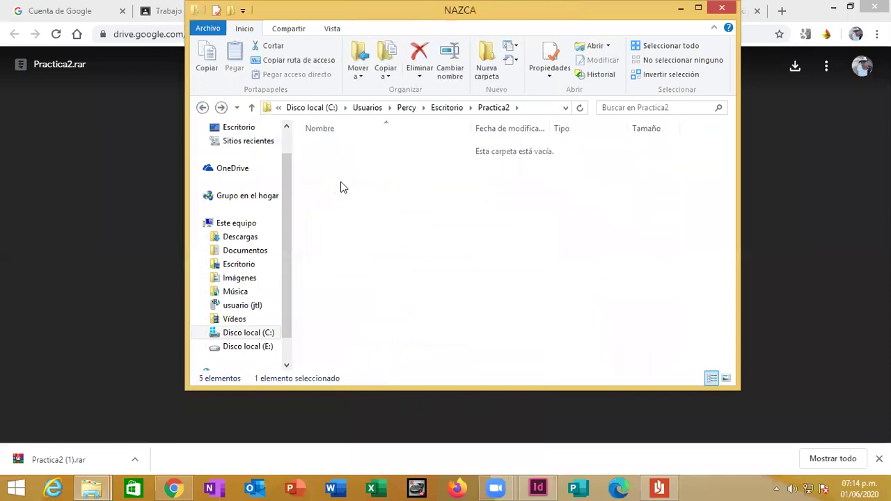
Read through the TEXTO notes file in the NAZCA folder, close it, and look at the contents of the PIURA folder
left_click(343, 233)
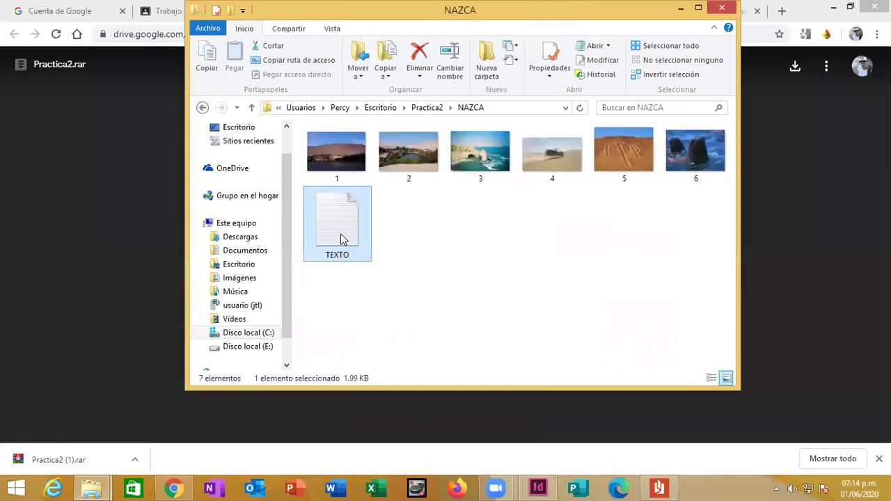
double_click(340, 229)
key("ctrl+End")
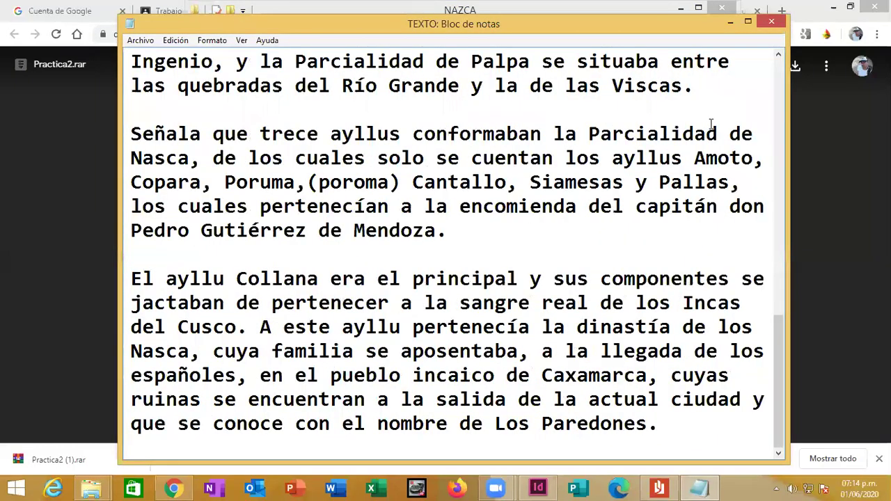
scroll(416, 142, "up", 4)
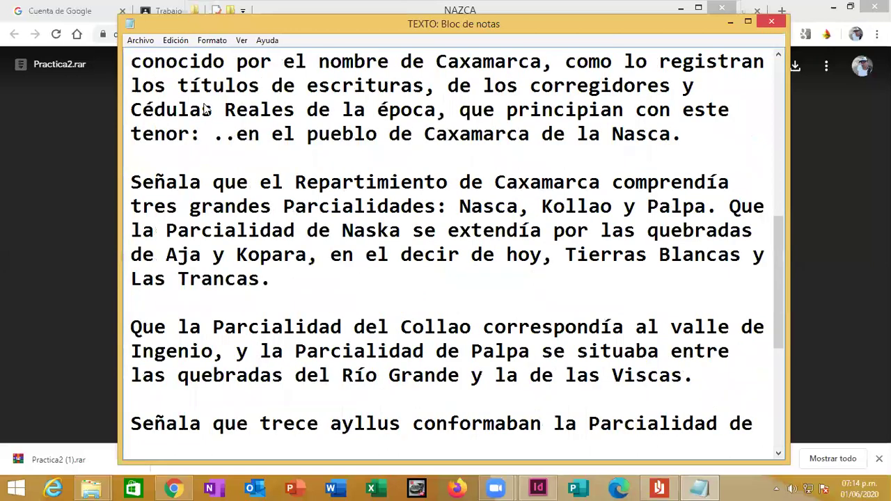
key("alt+F4")
key("alt+Up")
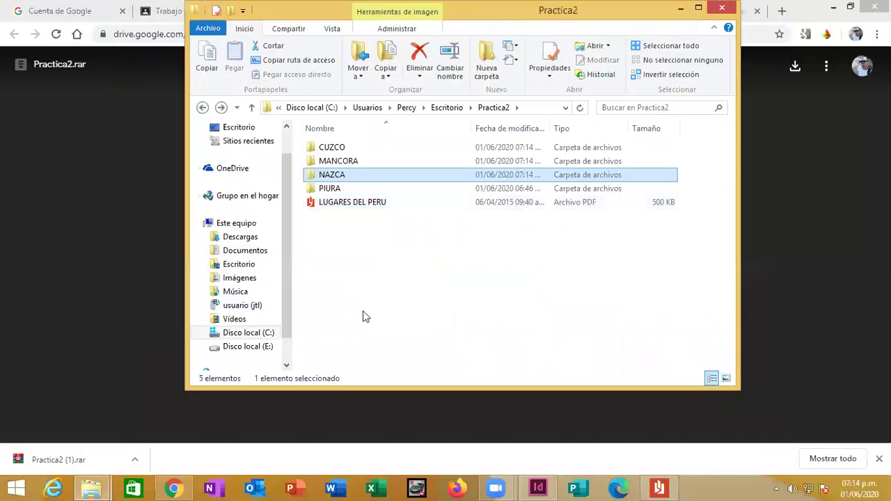
double_click(353, 193)
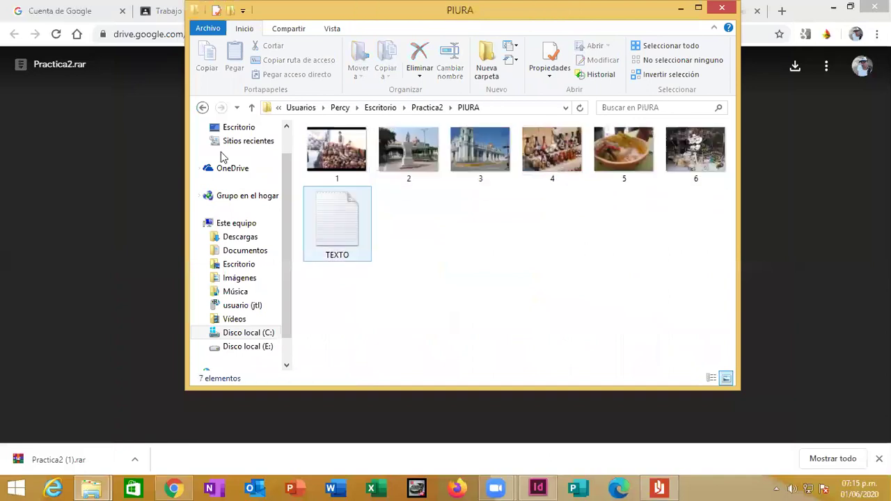
key("alt+Up")
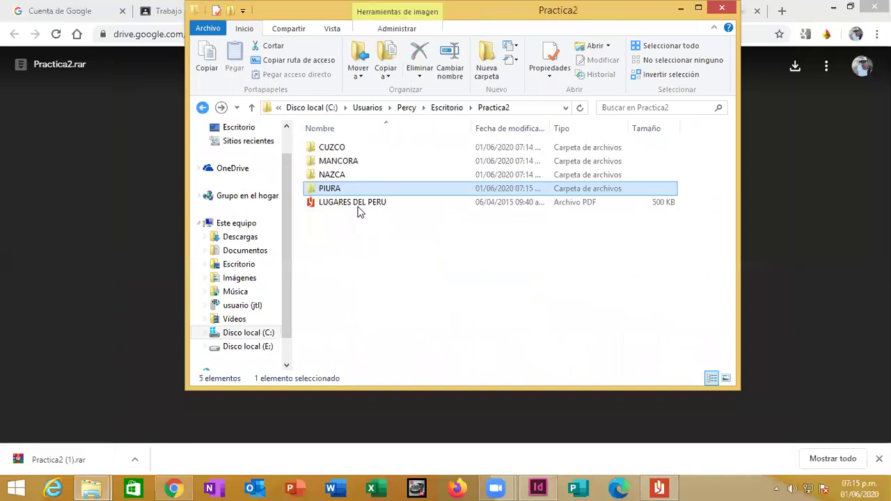
Switch to the PDF viewer showing the Lugares Turisticos del Perú magazine and follow the cover's link to Cuzco
left_click(674, 485)
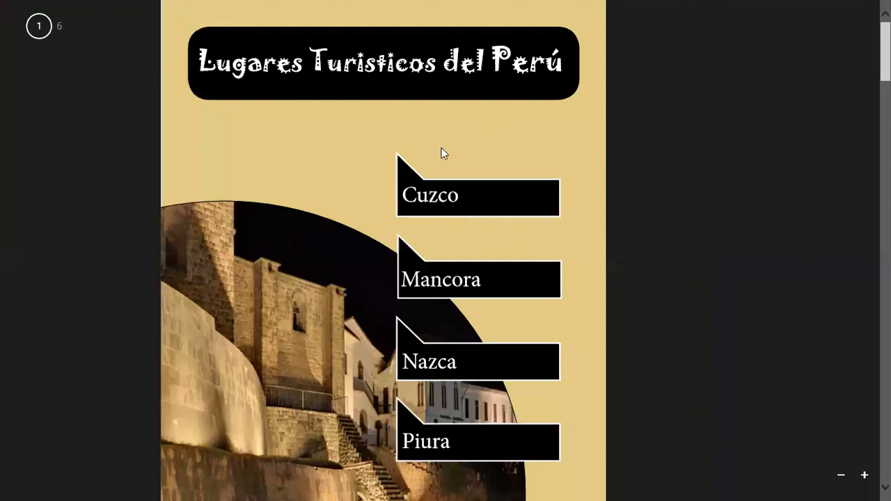
scroll(442, 152, "down", 2)
left_click(432, 131)
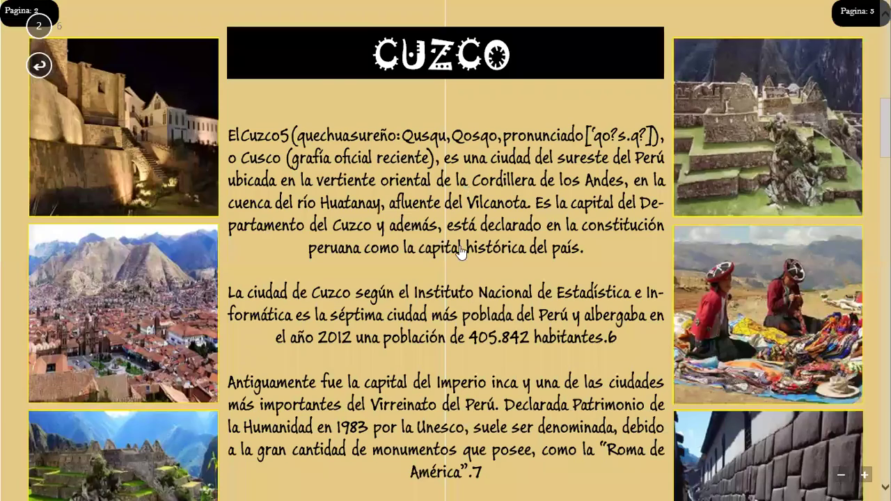
Examine the layout of the Cuzco and Mancora spreads in the PDF, including their titles, page numbers, photos and text
scroll(390, 139, "down", 3)
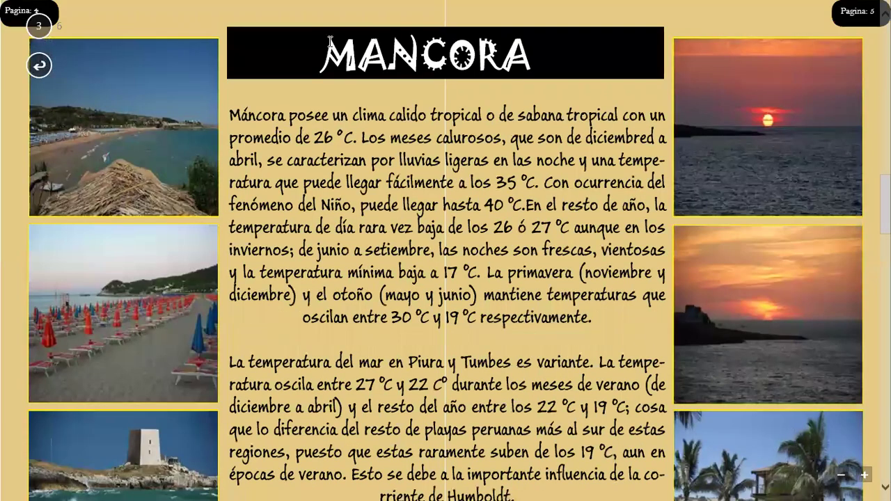
scroll(506, 122, "up", 3)
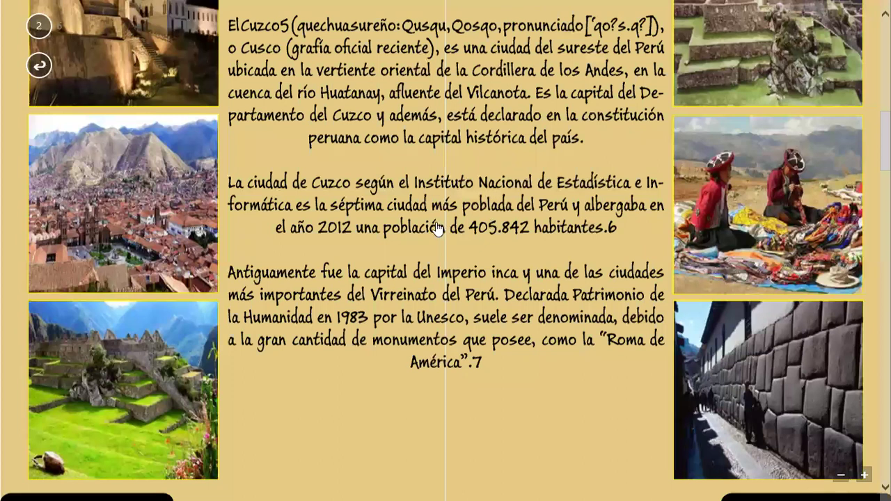
scroll(436, 215, "down", 3)
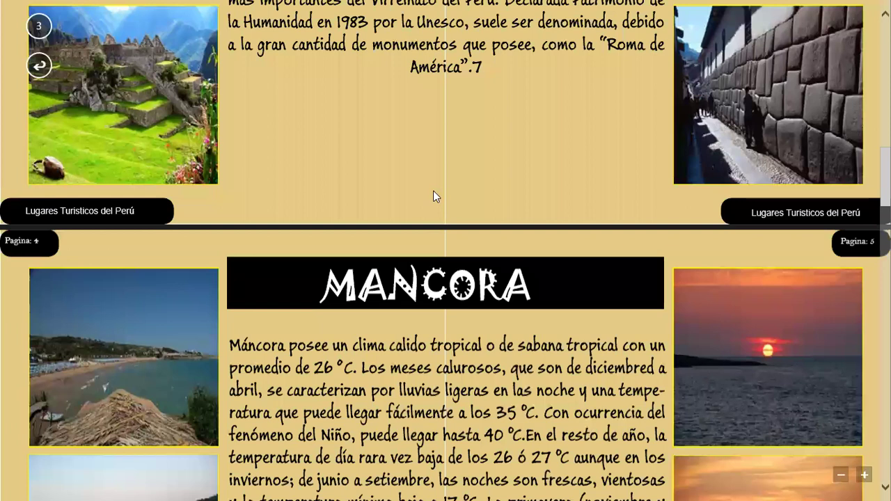
scroll(433, 195, "up", 3)
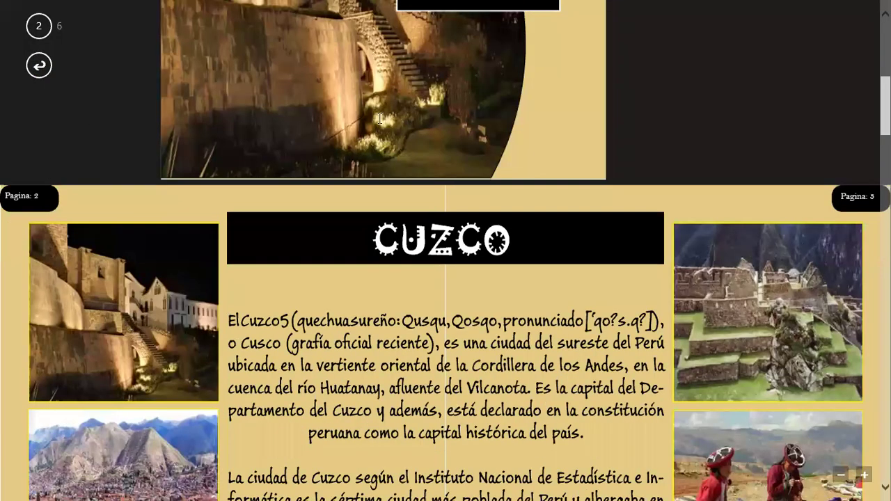
scroll(40, 124, "down", 1)
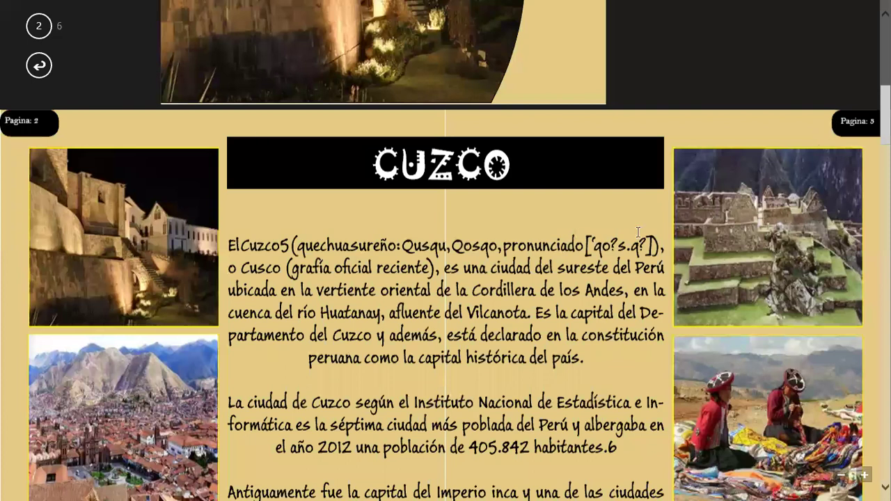
scroll(238, 278, "down", 6)
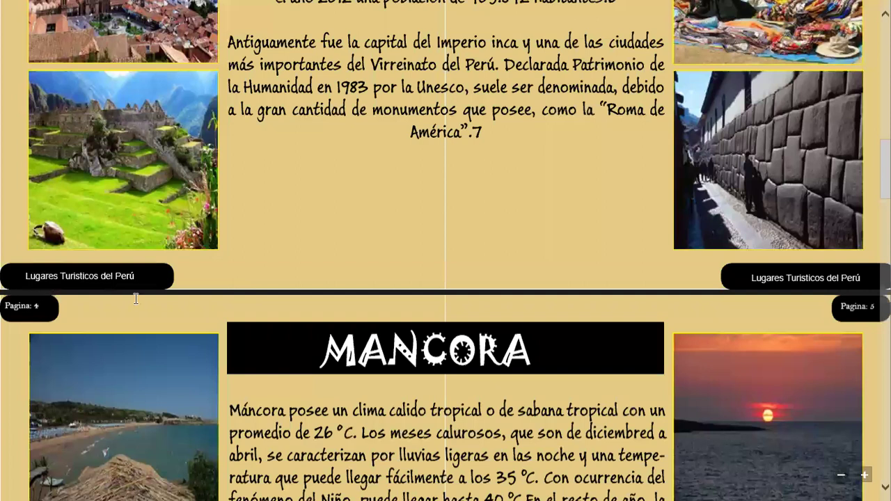
Examine the Lugares Turisticos del Perú footer and review the PDF spreads from Cuzco through Nazca to Piura
triple_click(147, 289)
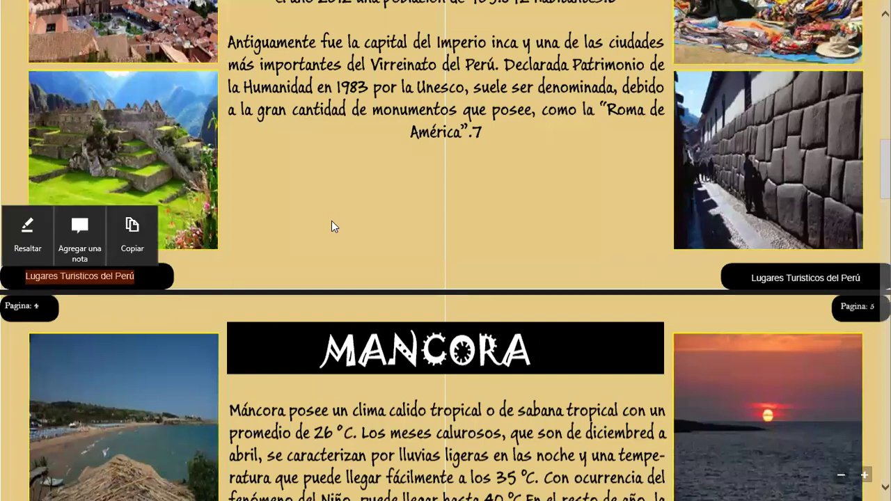
scroll(28, 195, "up", 8)
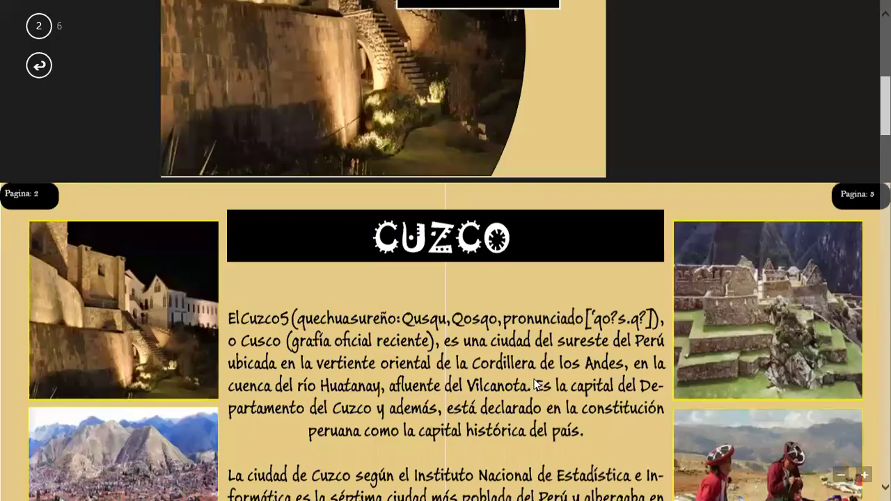
scroll(535, 380, "down", 1)
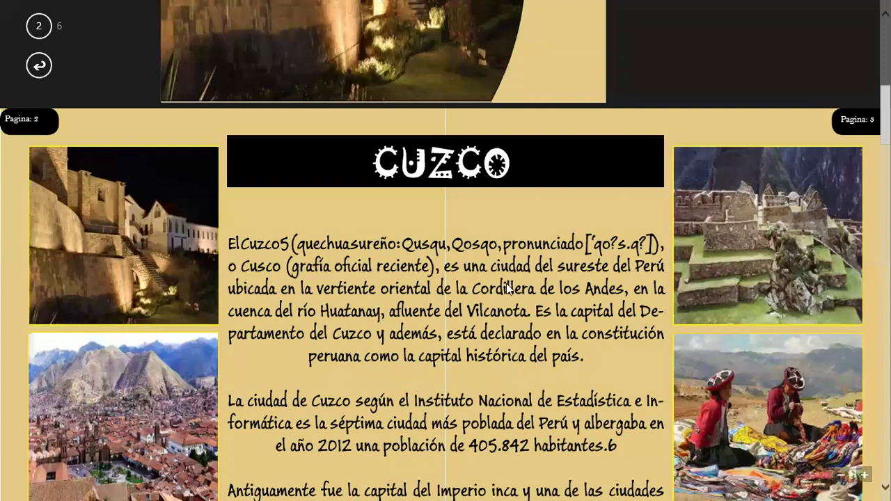
scroll(506, 270, "down", 6)
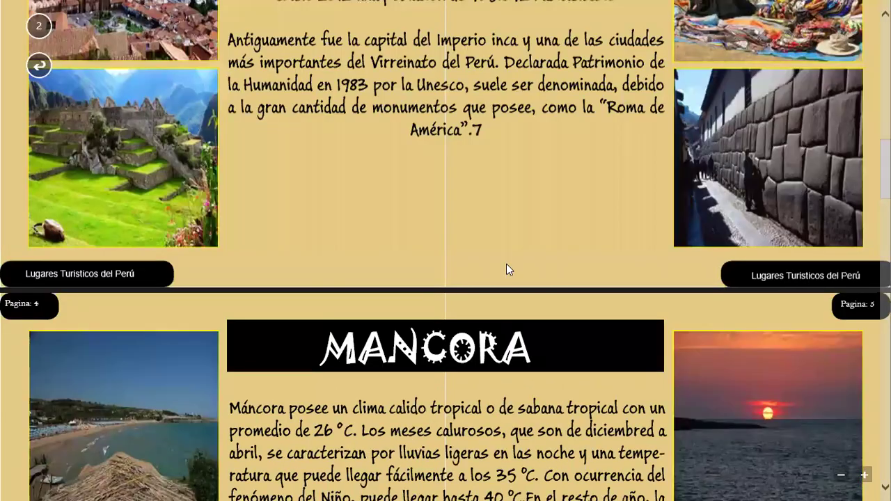
scroll(506, 270, "down", 10)
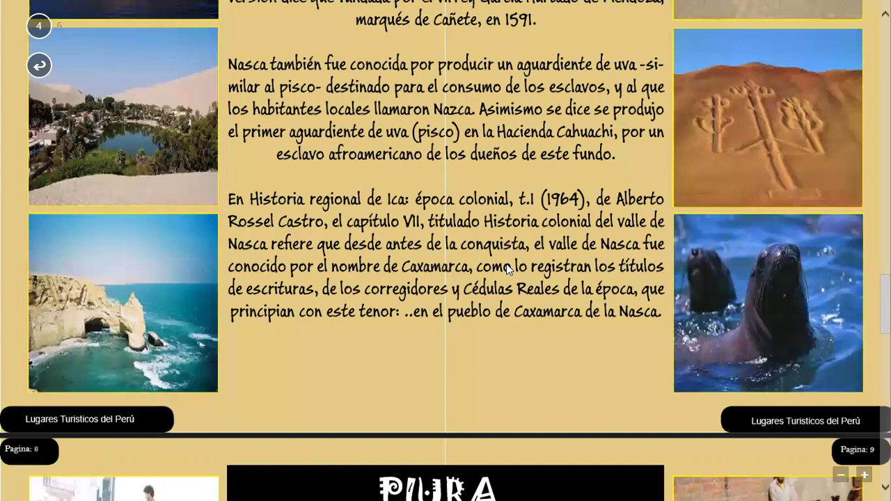
scroll(507, 269, "up", 2)
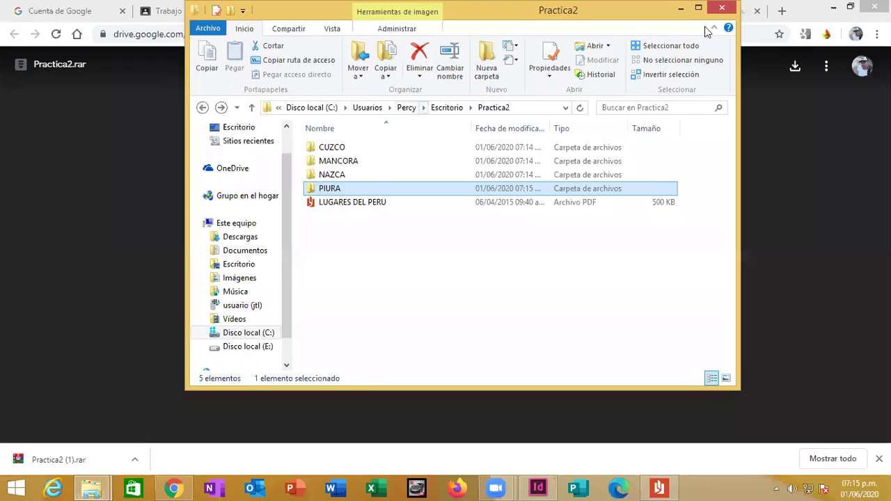
Minimize the file and browser windows, switch to InDesign, and close the blank Sin título-1 document
left_click(823, 9)
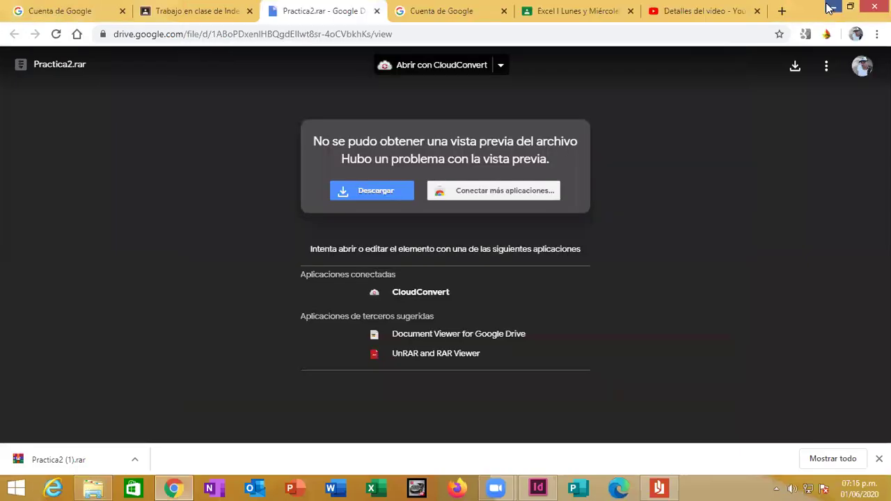
left_click(832, 7)
left_click(553, 487)
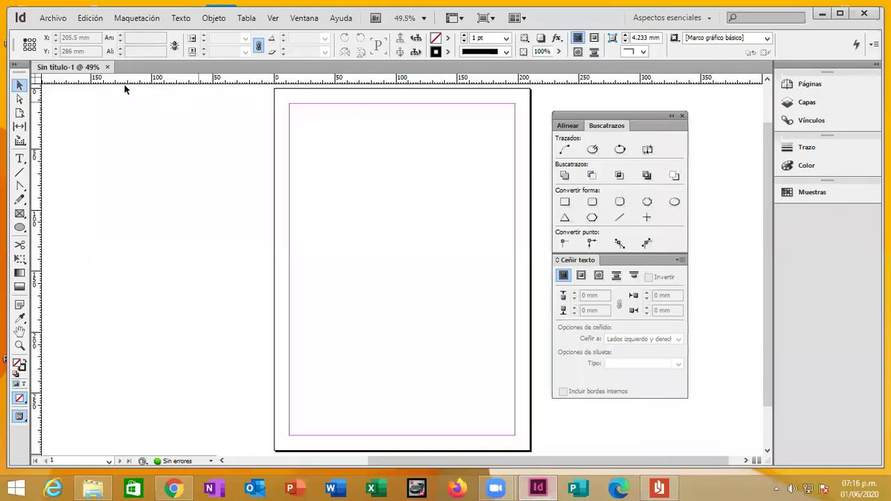
left_click(107, 67)
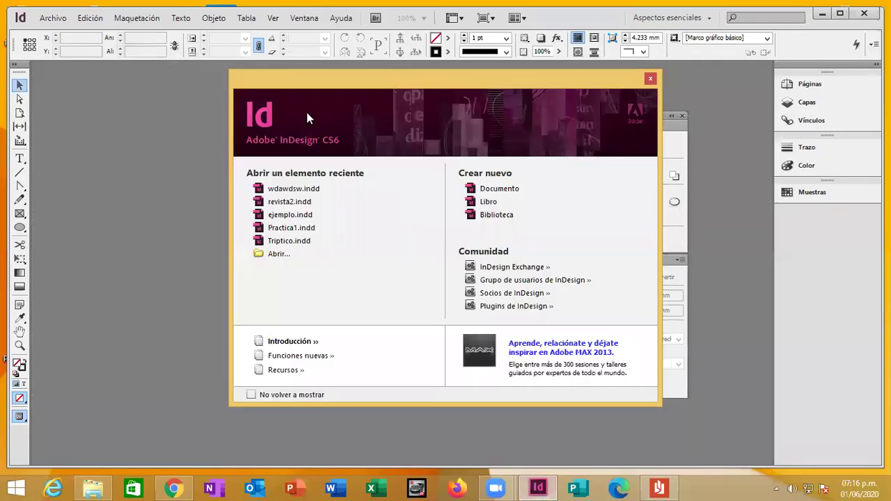
Create a new document with the start page number set to 20
left_click(500, 189)
double_click(382, 193)
type("20")
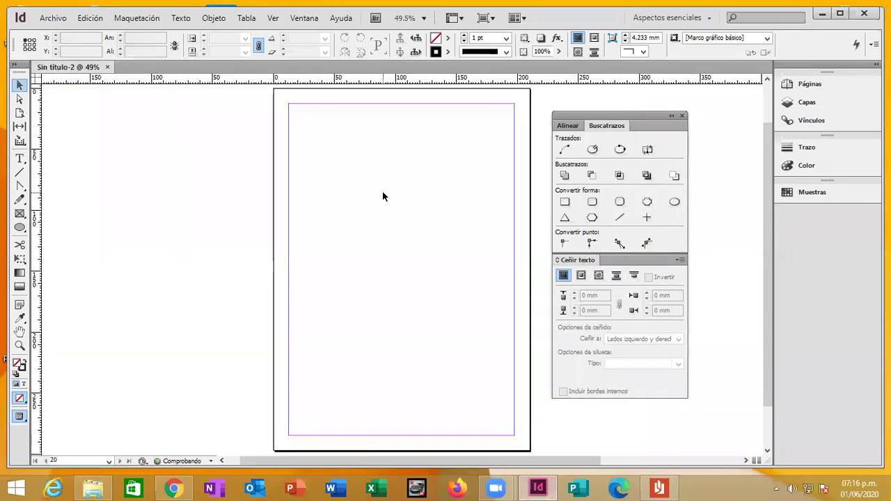
Open the A-Página maestra spread and draw a 210 × 297 mm rectangle covering its left page
left_click(811, 85)
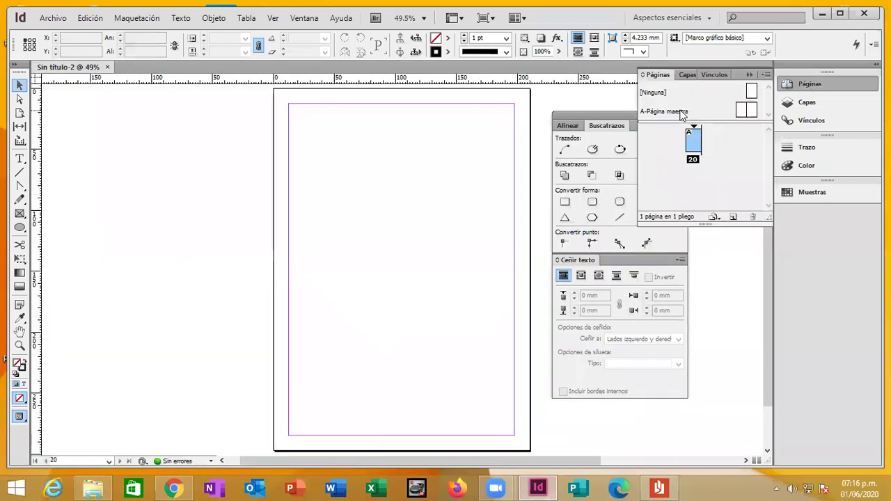
left_click(681, 113)
double_click(681, 112)
left_click_drag(622, 116, 739, 163)
left_click(21, 215)
left_click(19, 228)
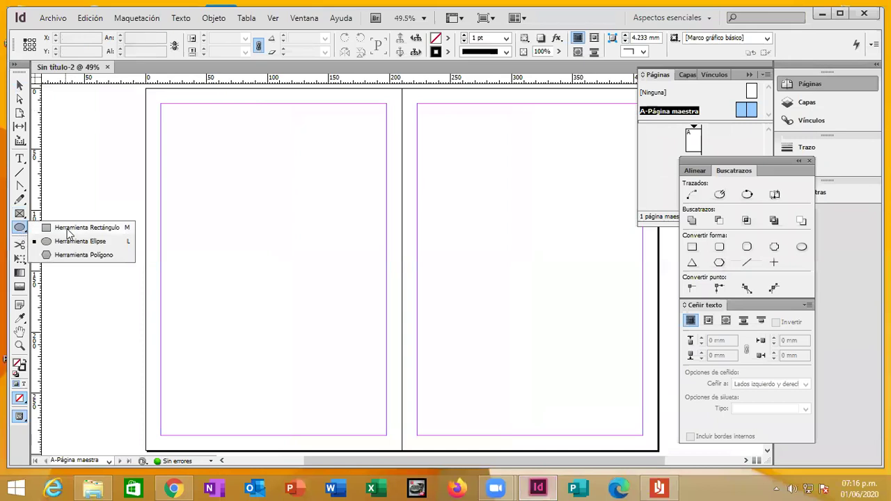
key("m")
left_click_drag(145, 90, 402, 451)
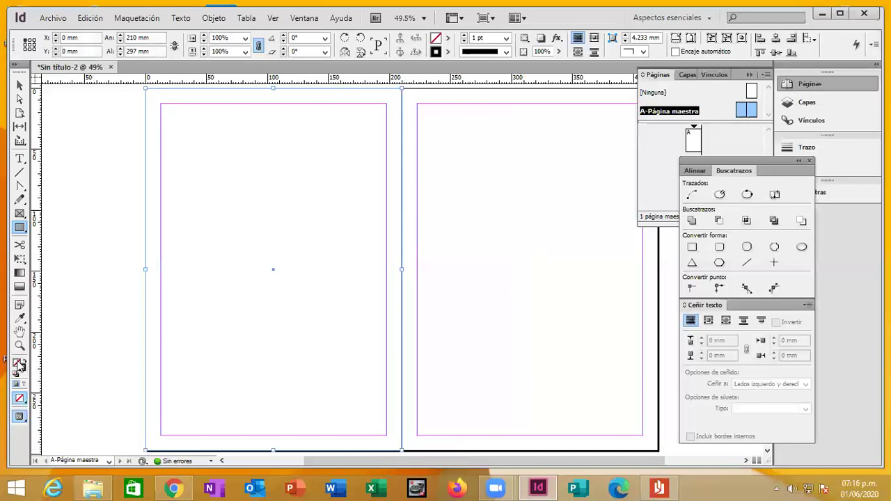
Fill the full-page rectangle with a custom pale yellow colour
left_click(401, 184)
left_click(399, 204)
left_click(338, 168)
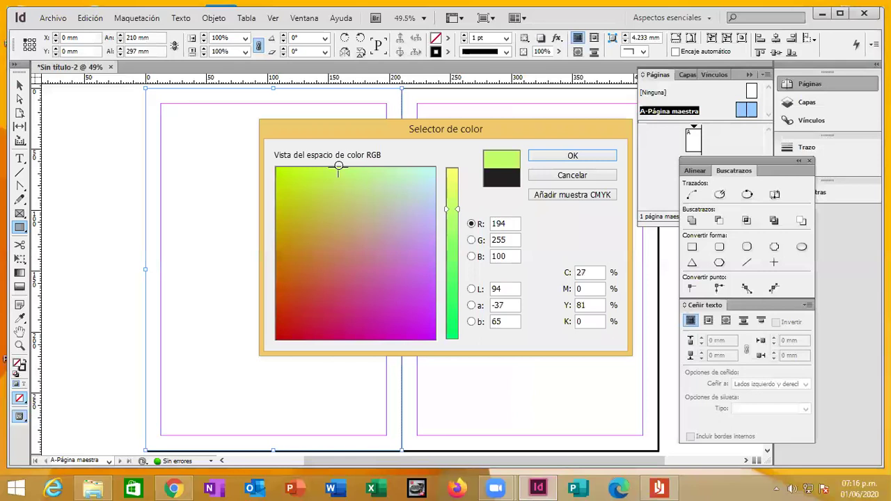
left_click_drag(453, 209, 453, 179)
left_click(374, 181)
left_click(568, 155)
Duplicate the pale yellow rectangle so the copy covers the right master page at X 210 mm
left_click(20, 85)
left_click_drag(278, 239, 537, 243)
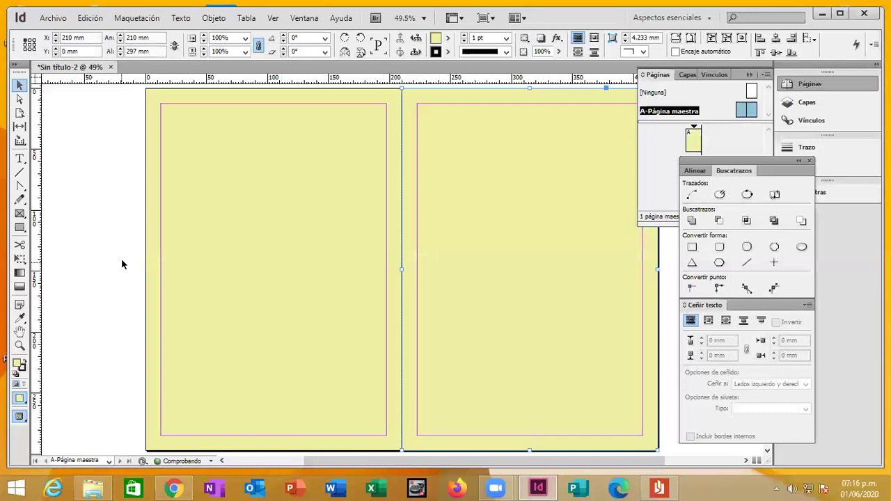
left_click(122, 260)
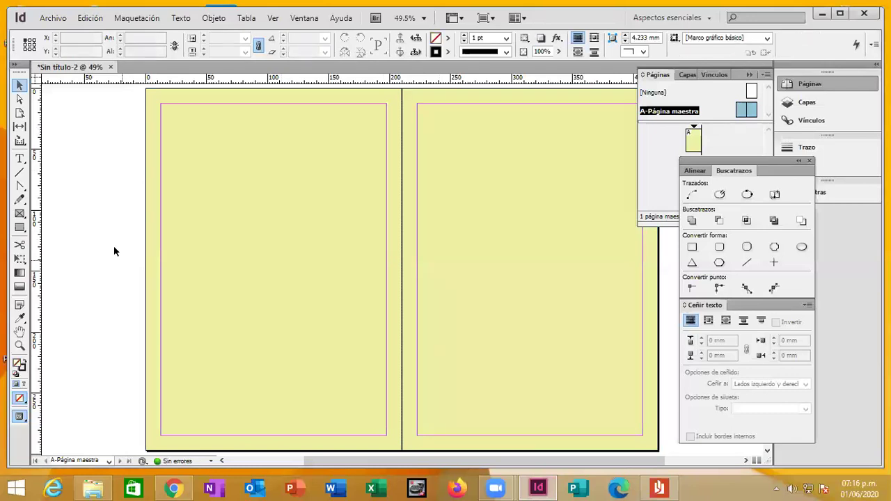
Examine the black page-number labels on the Cuzco spread in the PDF reader, then return to InDesign
scroll(194, 174, "up", 2)
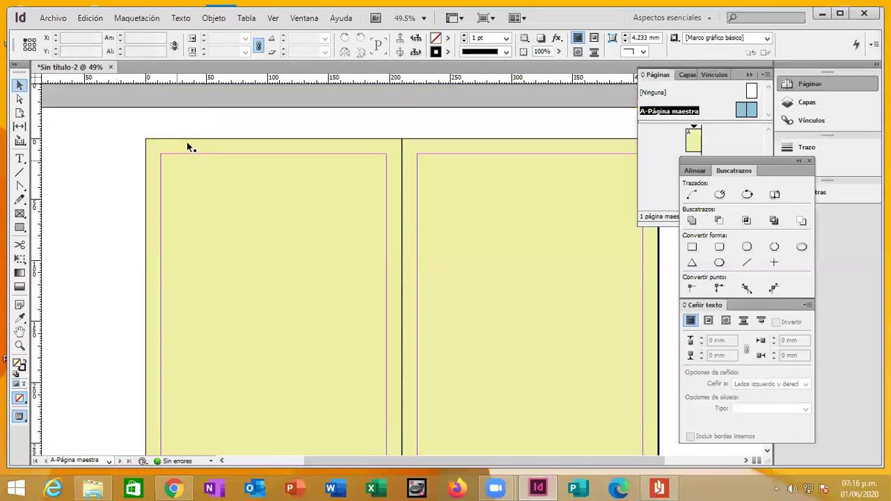
scroll(165, 150, "up", 3)
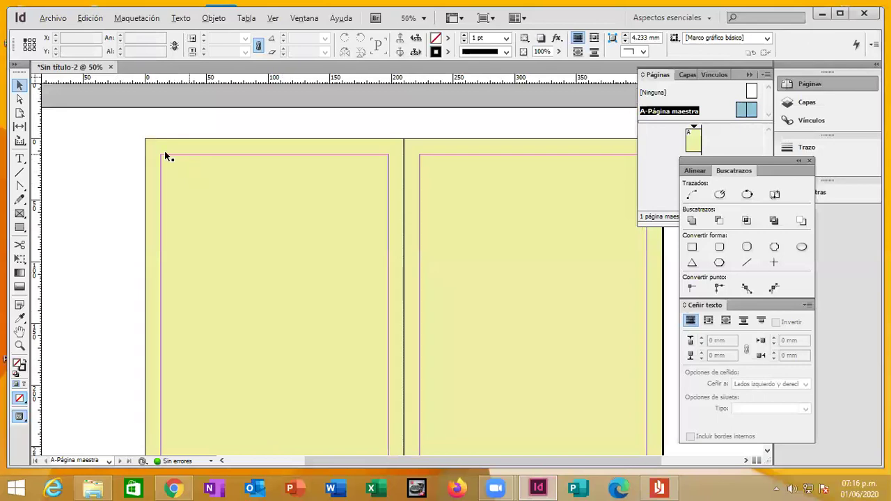
key("alt")
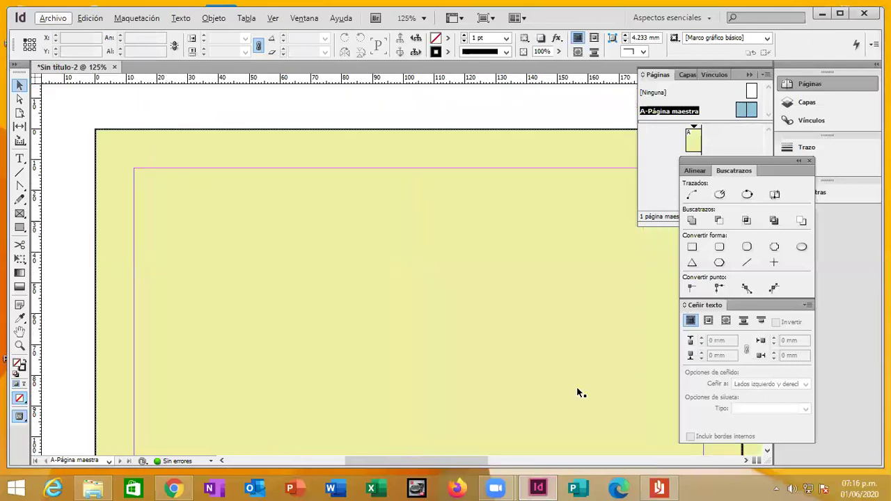
left_click(659, 487)
scroll(10, 210, "down", 5)
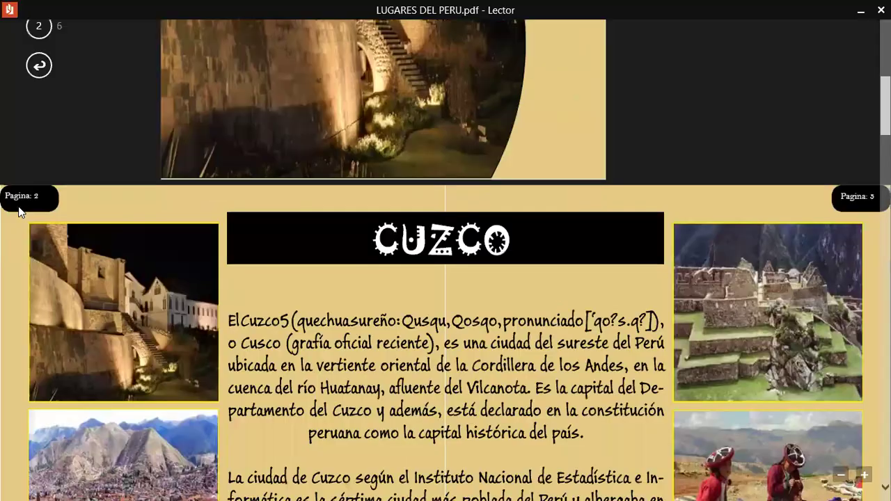
left_click(9, 9)
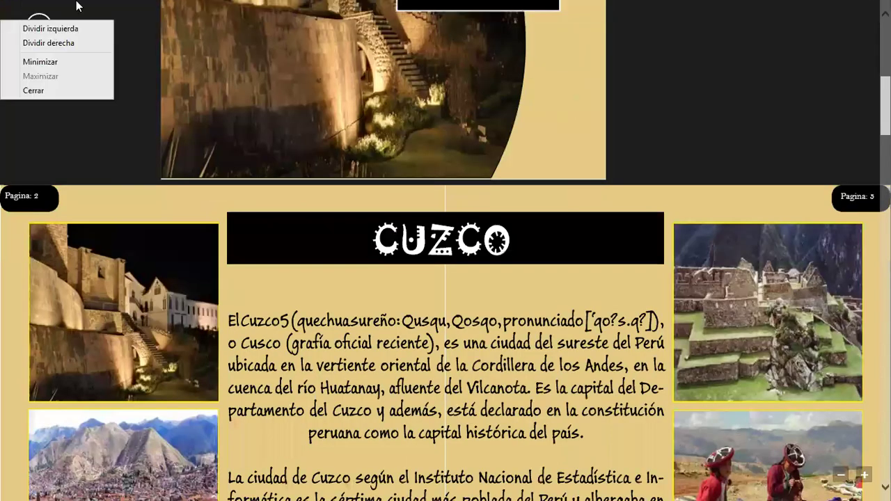
mouse_move(4, 6)
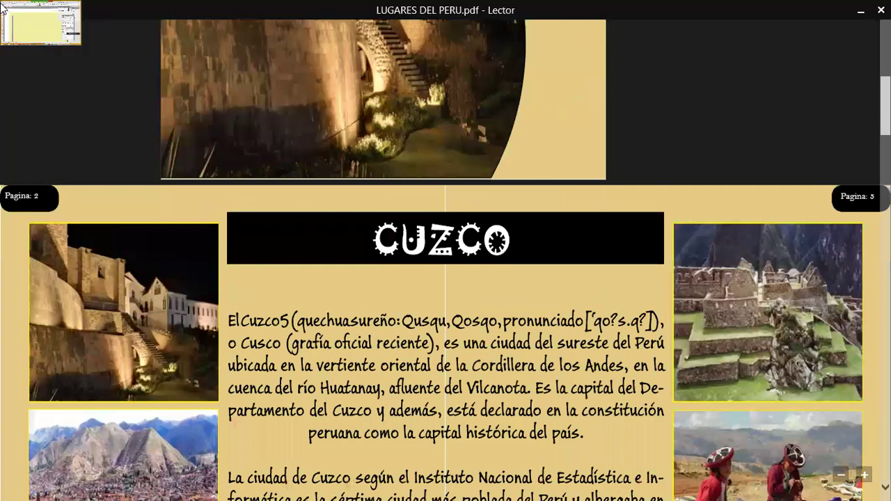
left_click(6, 5)
Draw a rectangle about 46 × 12.7 mm at the left master page's top edge, starting near the left margin, and fill it black
left_click(19, 228)
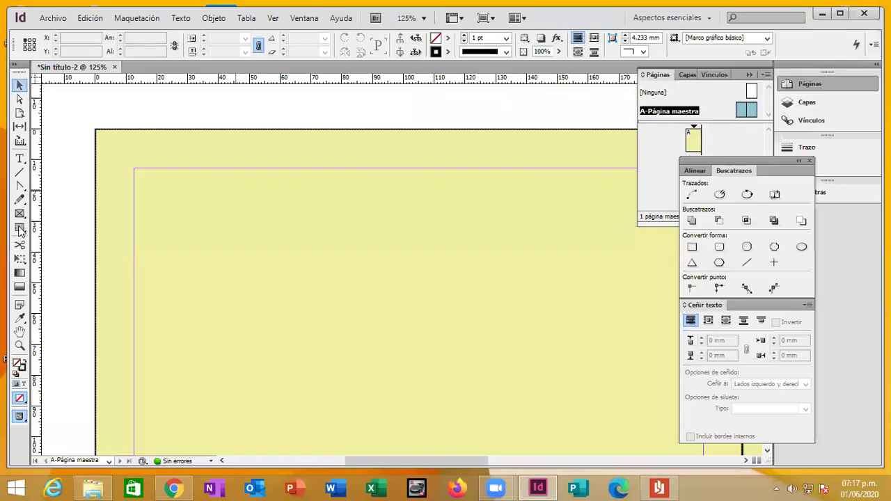
left_click_drag(133, 130, 274, 167)
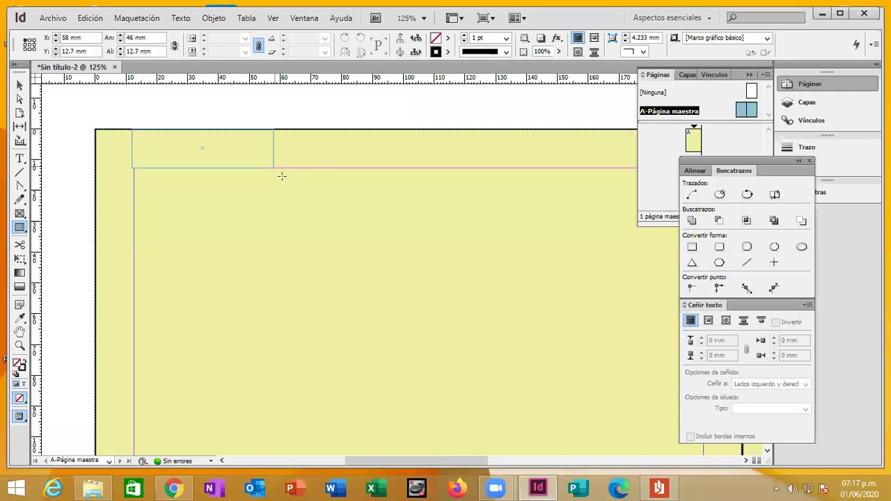
left_click(827, 196)
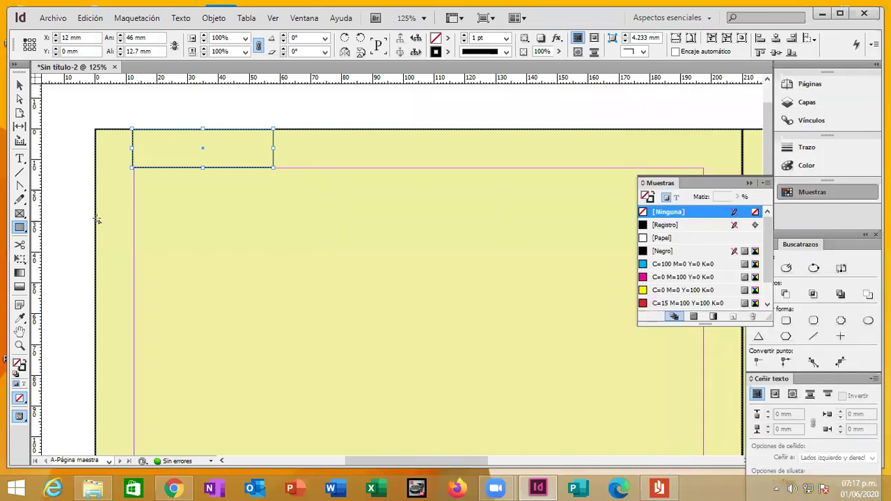
Create a small text frame below the black rectangle and insert the current page number marker in it
key("t")
left_click_drag(161, 199, 248, 224)
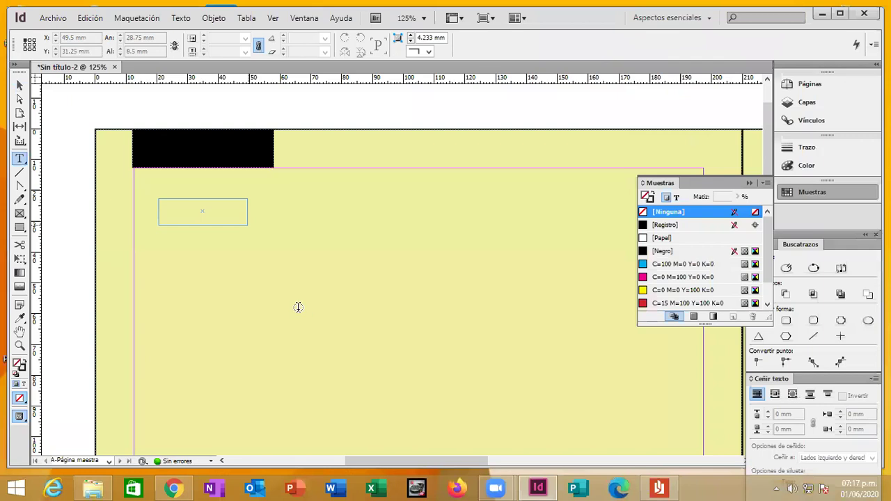
left_click(239, 218)
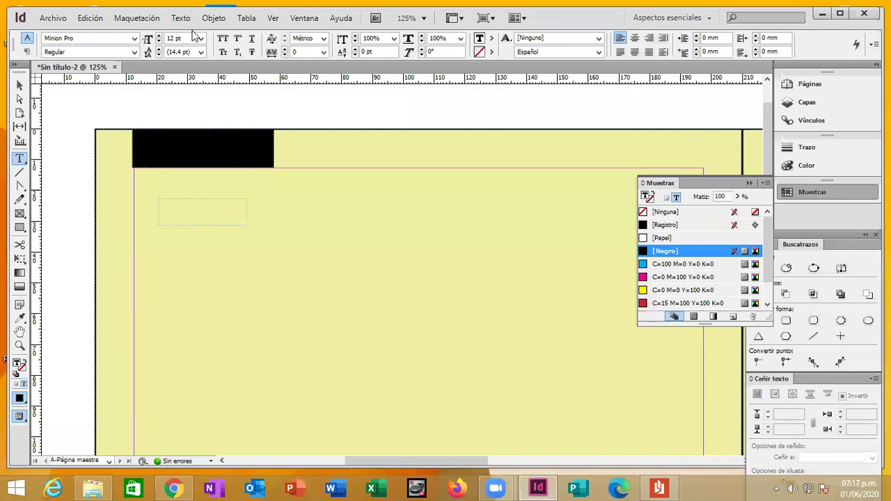
left_click(180, 19)
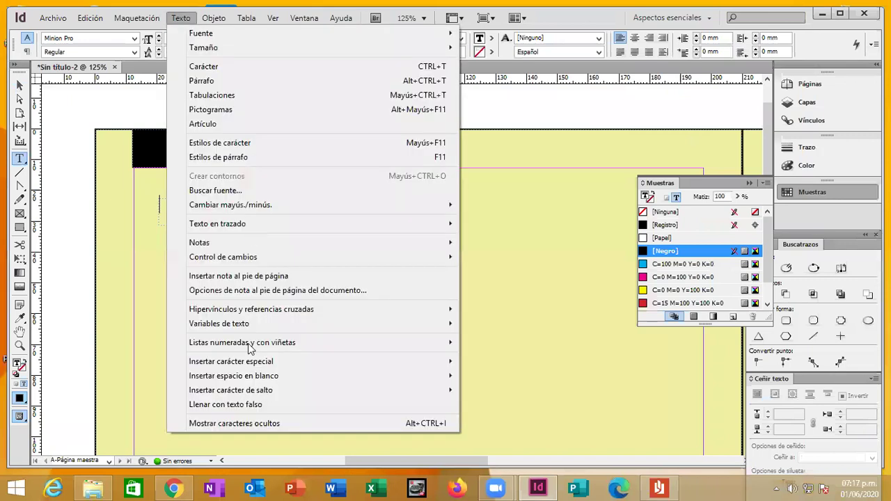
mouse_move(271, 362)
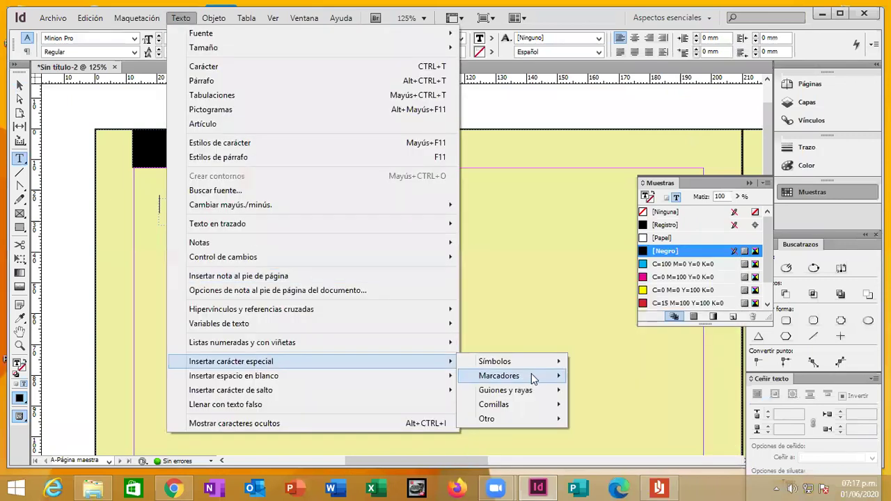
mouse_move(532, 375)
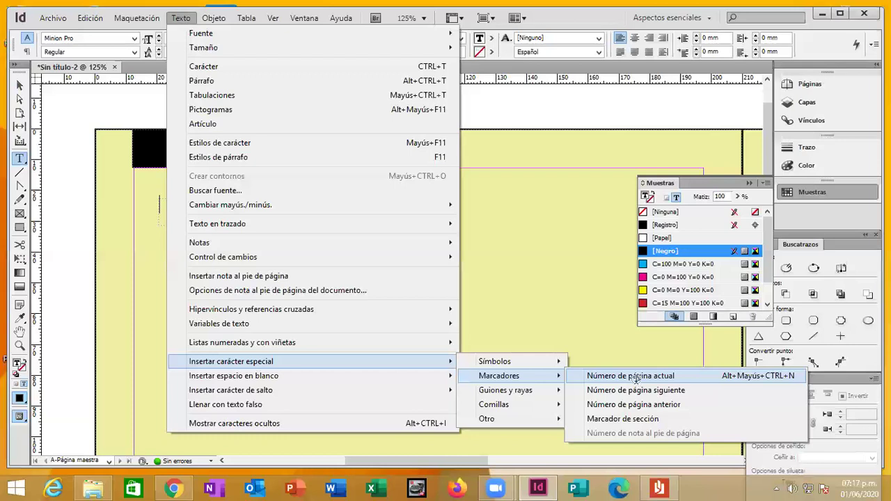
left_click(635, 376)
Set the page number marker's font size to 17 pt
key("shift+Left")
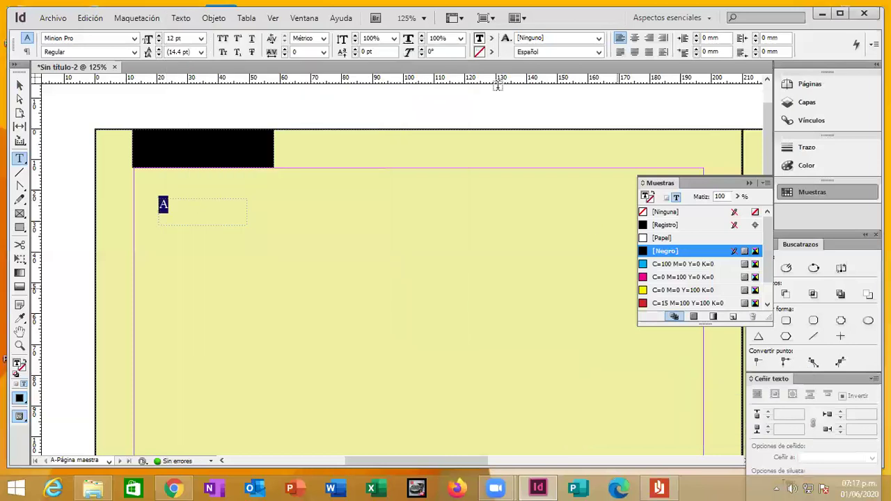
left_click(158, 36)
left_click(158, 36)
left_click(158, 35)
left_click(158, 35)
left_click(158, 35)
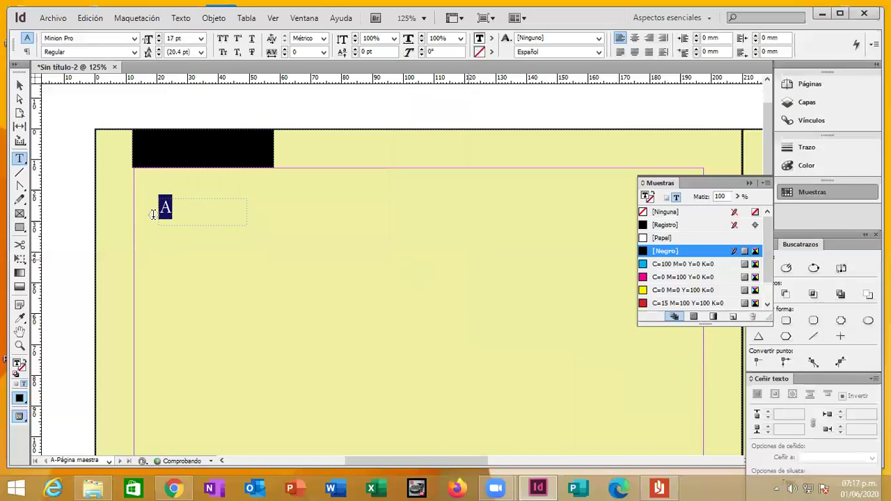
Add the label "Página:" in front of the page number marker
key("Left")
type("Pagina")
key("Left")
key("Left")
key("Left")
key("Left")
key("BackSpace")
type("á")
key("Right")
key("Right")
key("Right")
key("Right")
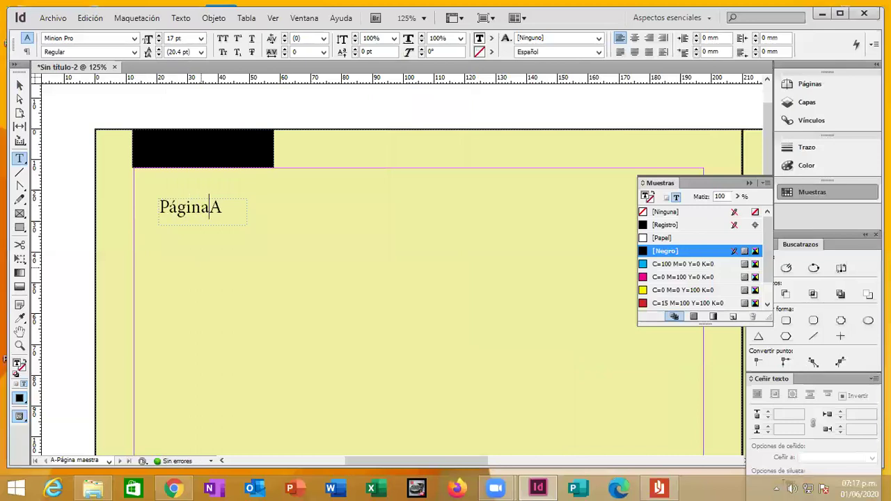
key("Tab")
key("BackSpace")
type(":")
key("Tab")
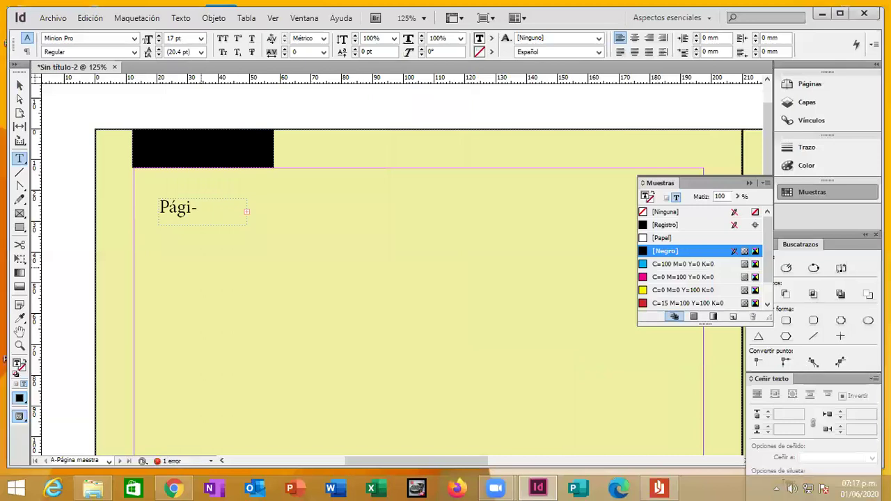
Widen the page-number text frame to about 34 mm and colour its text with the [Papel] swatch
left_click(20, 85)
left_click(247, 224)
left_click_drag(246, 224, 263, 223)
double_click(212, 207)
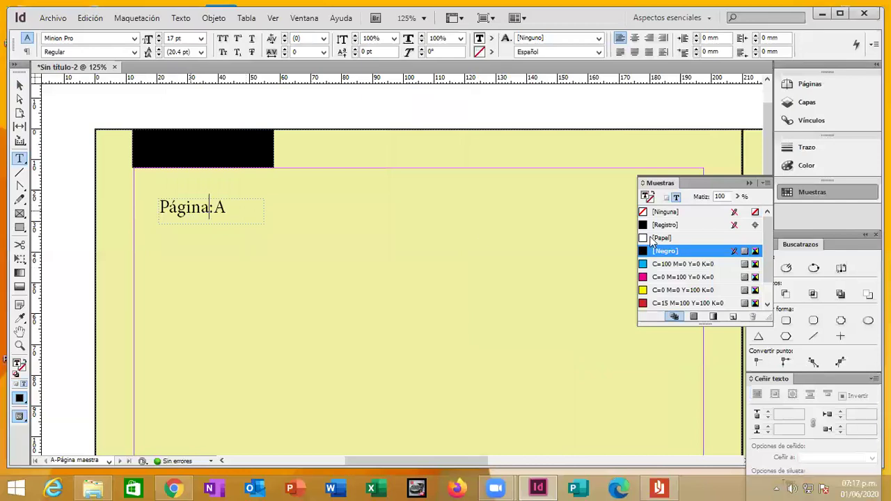
key("ctrl+a")
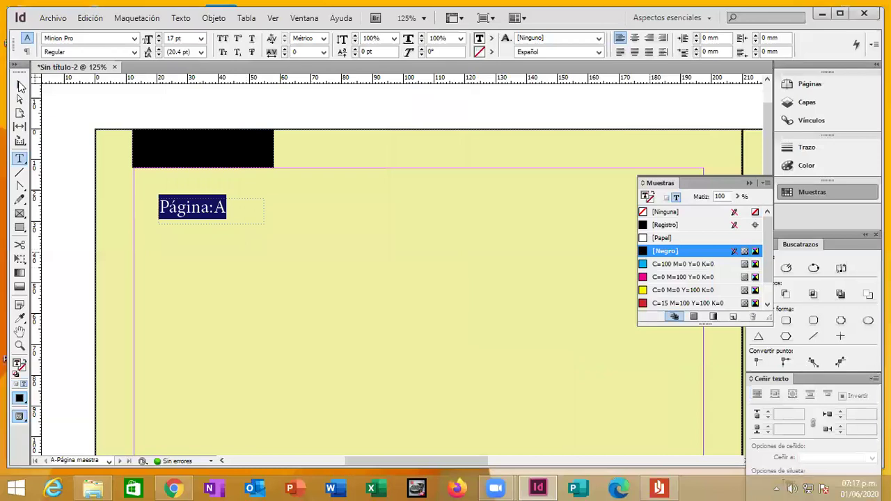
left_click(662, 238)
Move the page-number text frame onto the black rectangle and shrink it to fit the label inside
left_click_drag(167, 144, 168, 143)
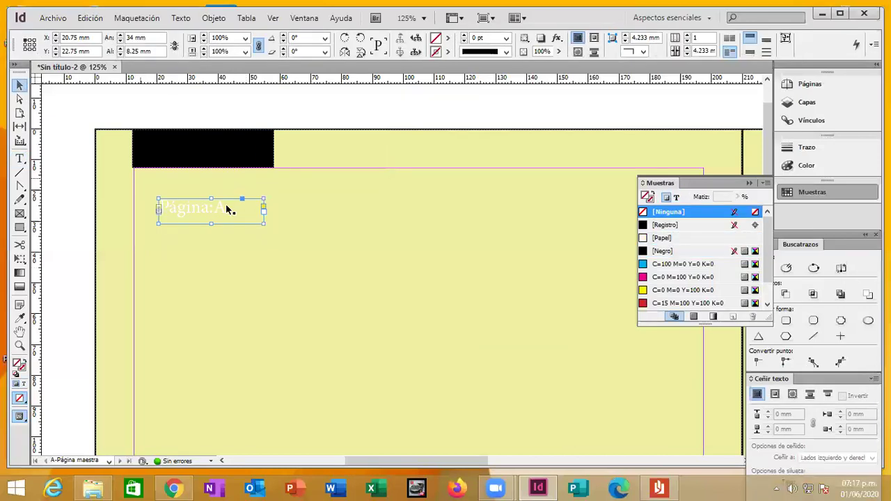
left_click_drag(241, 164, 230, 159)
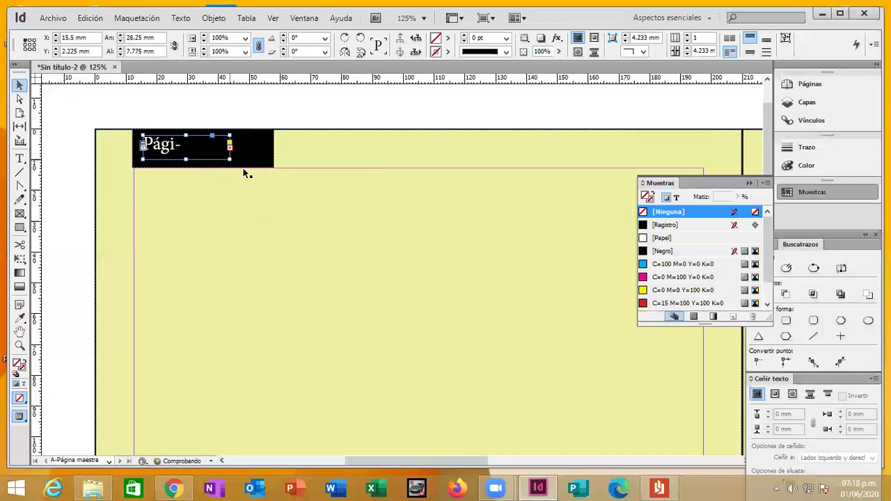
left_click(287, 246)
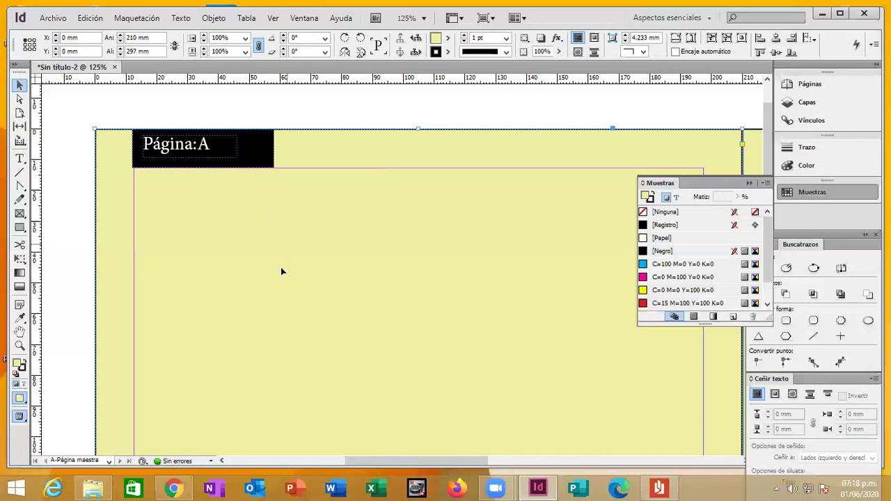
Inspect the lower part of the left master page and open page 20 to check the applied master
scroll(285, 277, "down", 5)
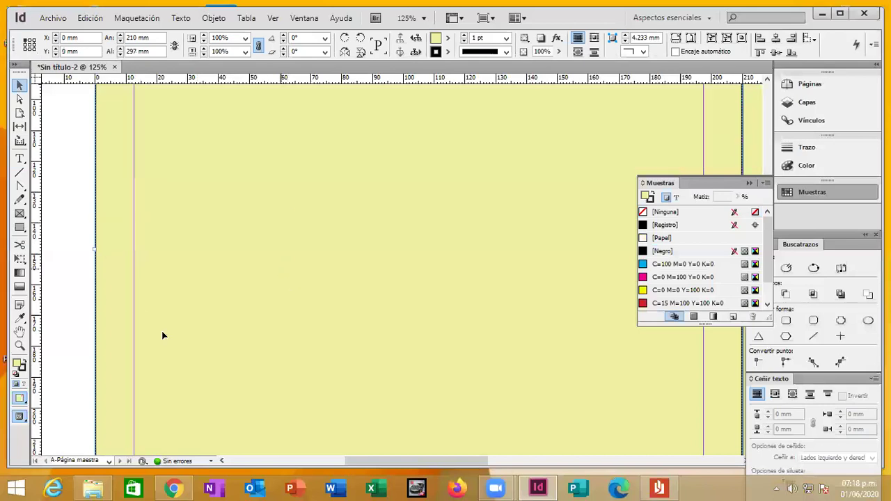
scroll(163, 334, "down", 5)
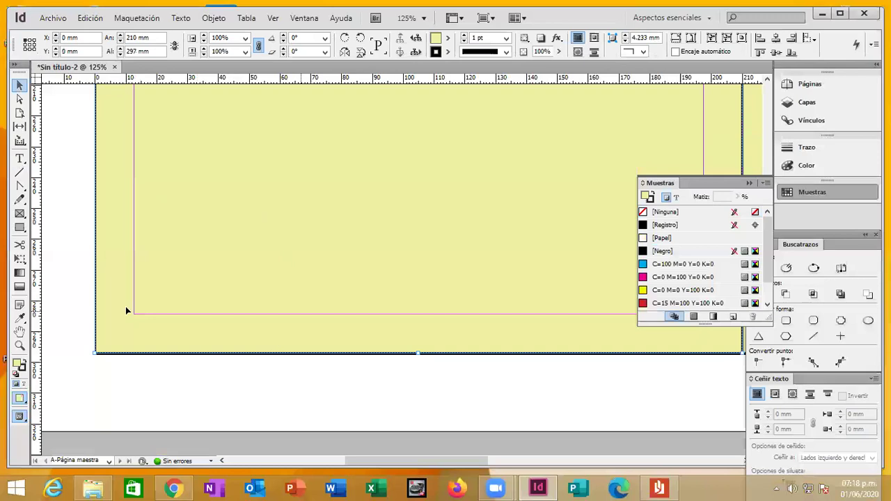
left_click(837, 89)
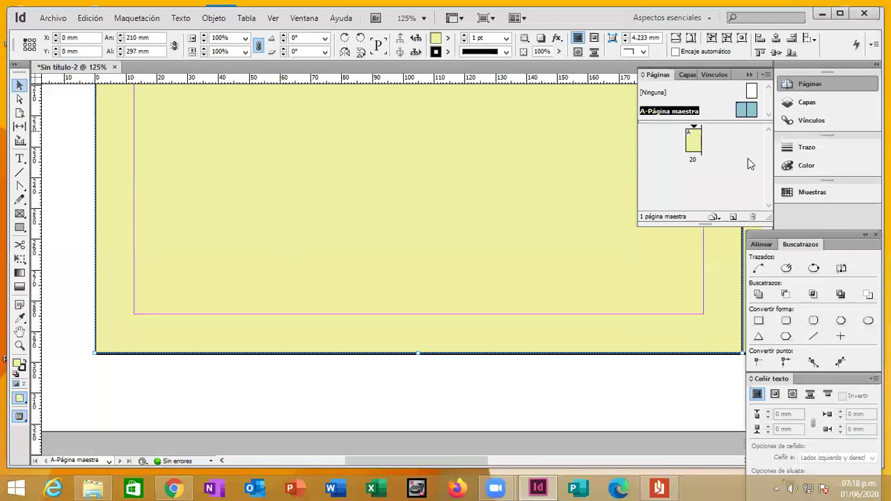
double_click(693, 142)
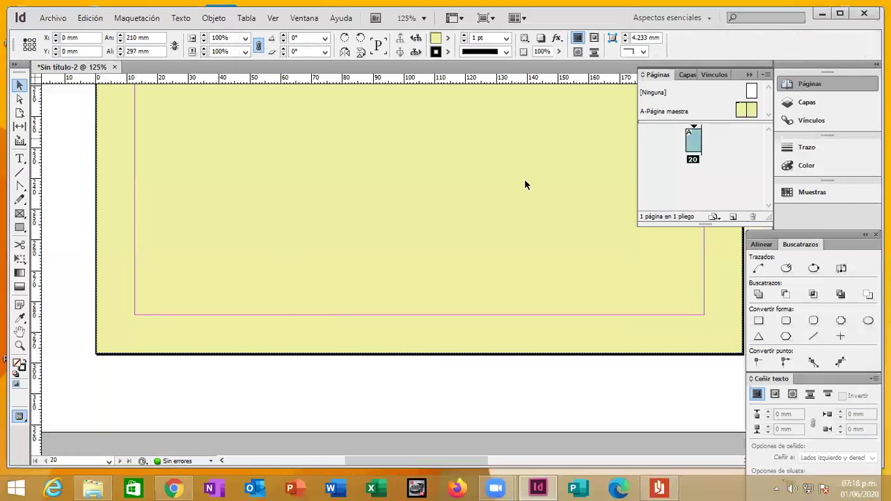
right_click(672, 165)
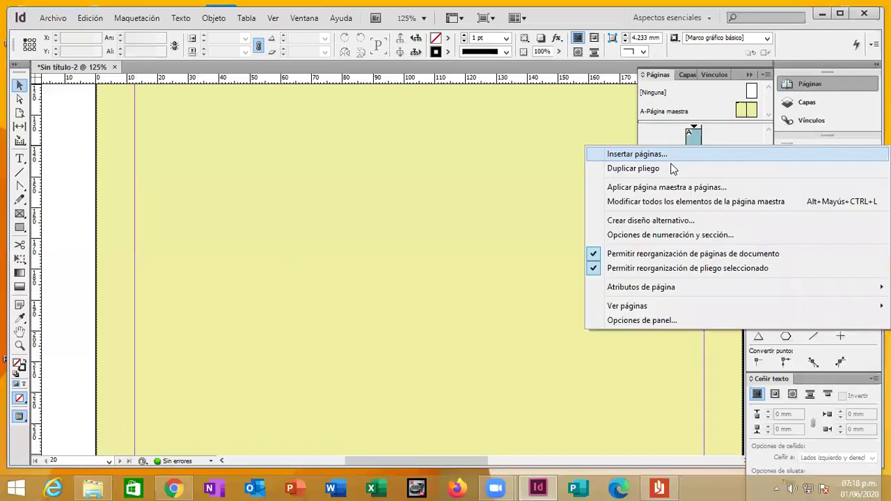
left_click(287, 231)
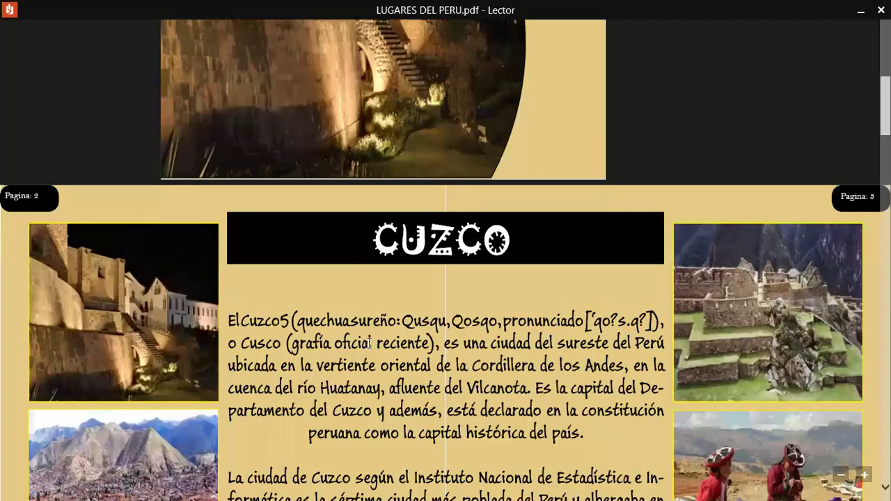
Examine the sample magazine PDF's spreads from Cuzco to Piura, including page labels and footers, return to its cover, and switch back to InDesign
scroll(165, 158, "down", 1)
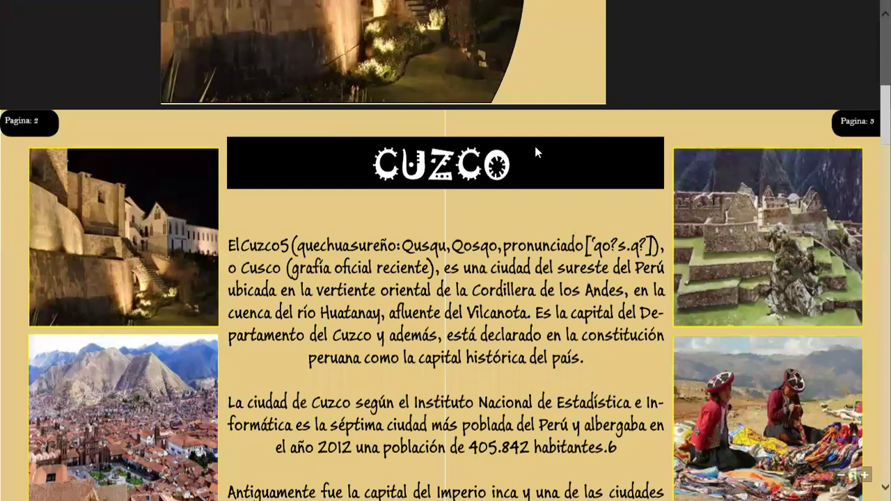
scroll(475, 302, "down", 1)
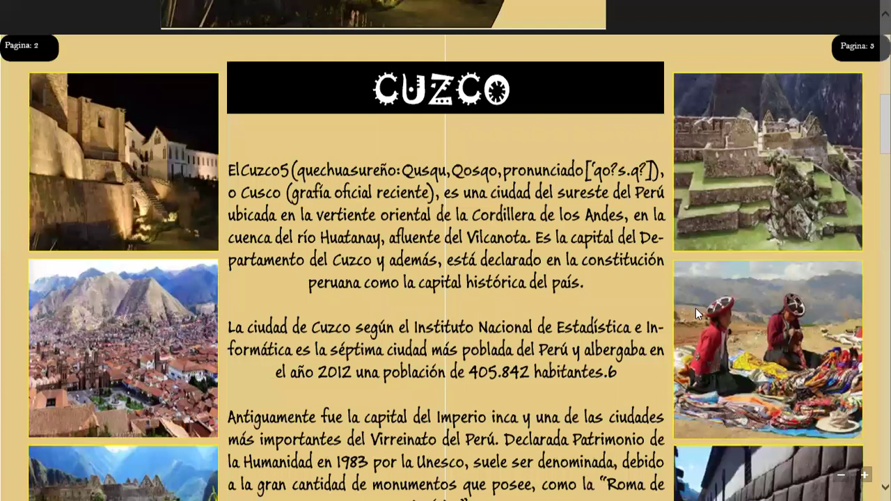
scroll(683, 305, "down", 3)
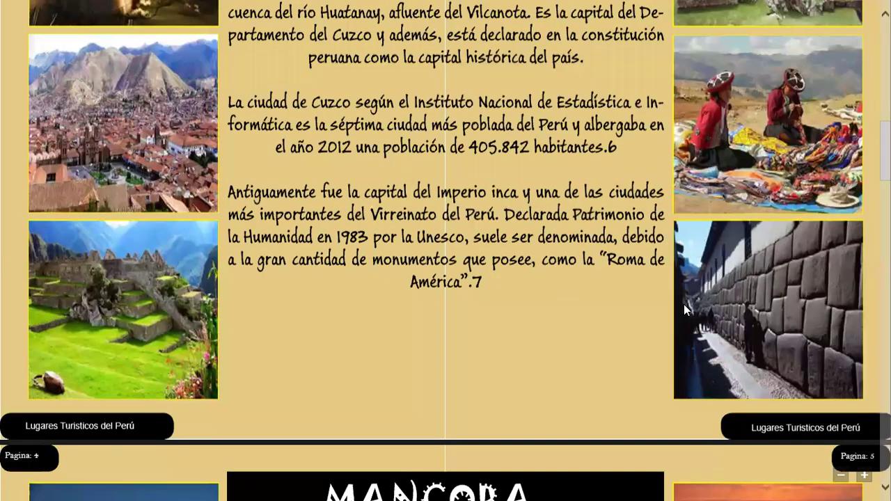
scroll(683, 304, "down", 6)
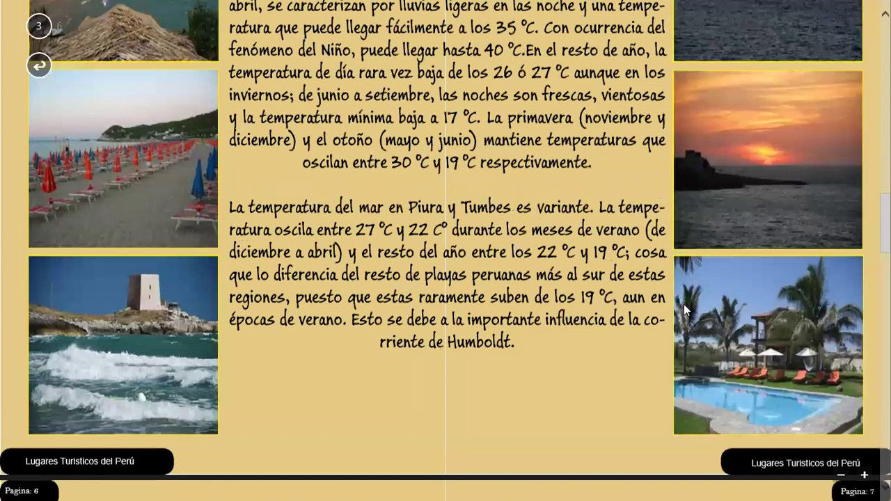
scroll(683, 304, "down", 6)
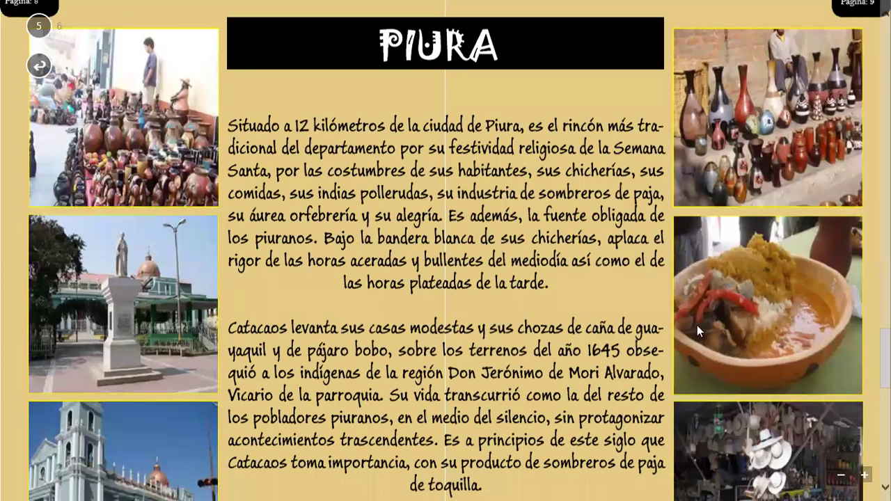
scroll(702, 339, "up", 6)
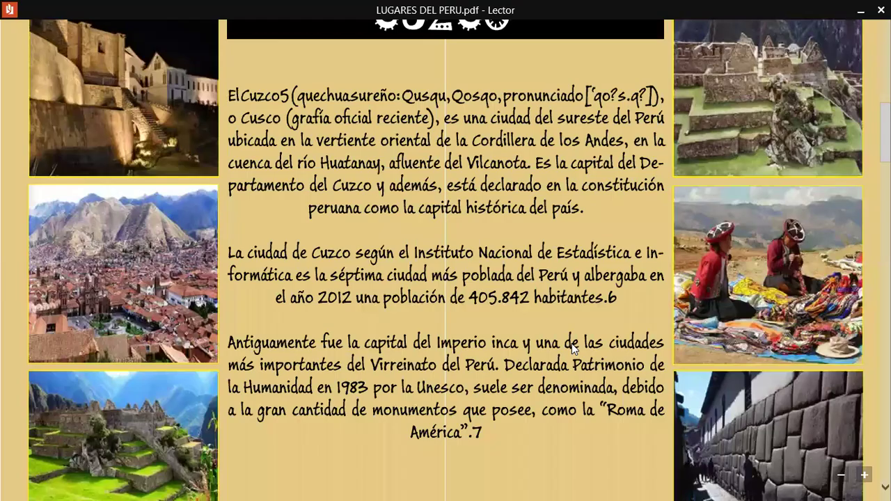
left_click(706, 246)
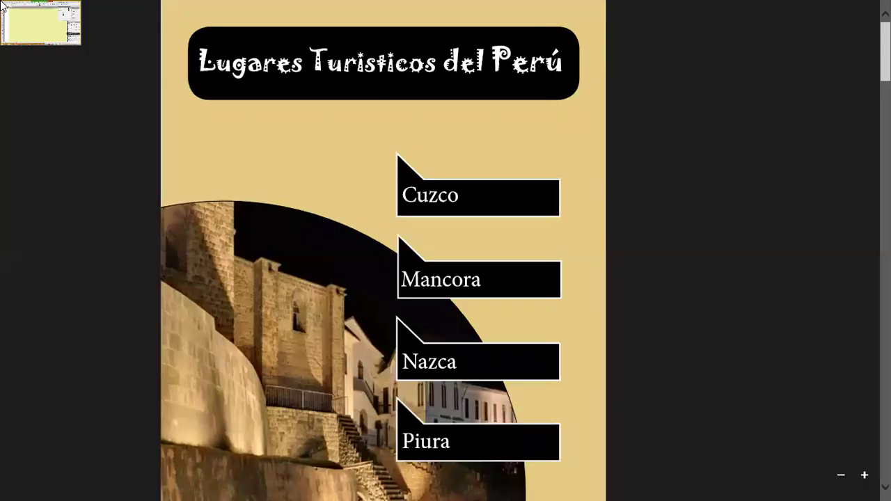
left_click(4, 6)
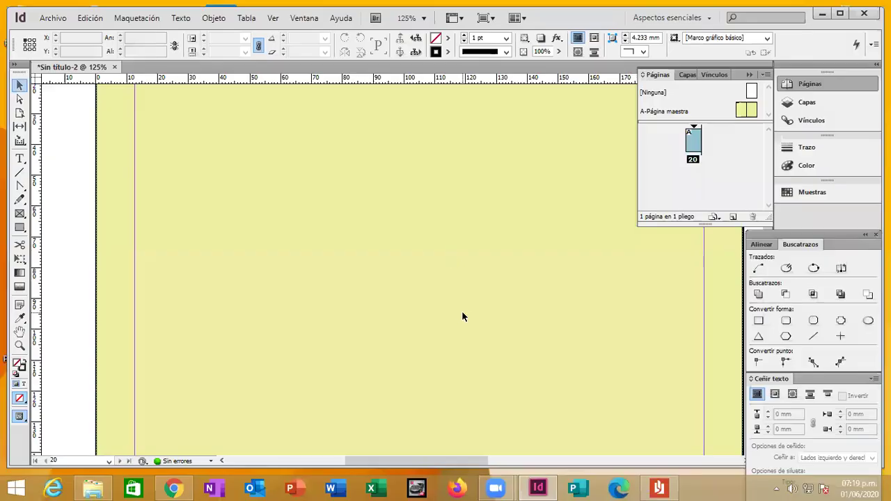